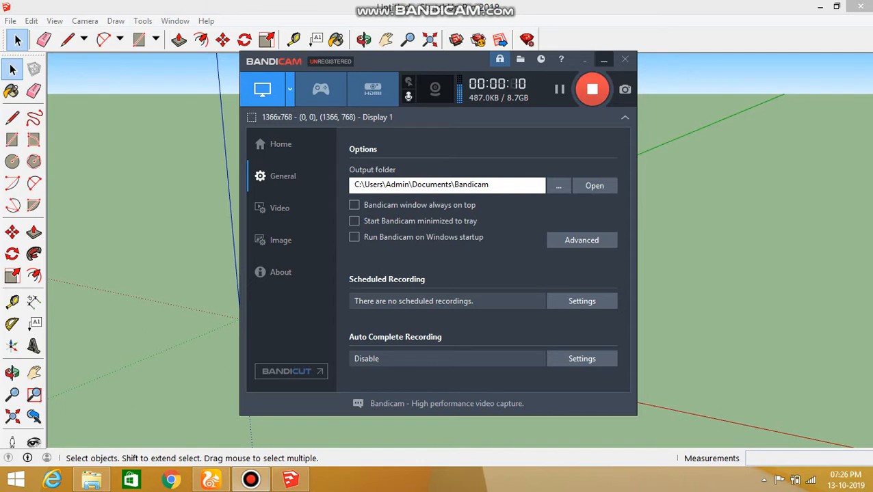
# - Minimize the Bandicam window to clear the modelling workspace
pyautogui.click(602, 60)
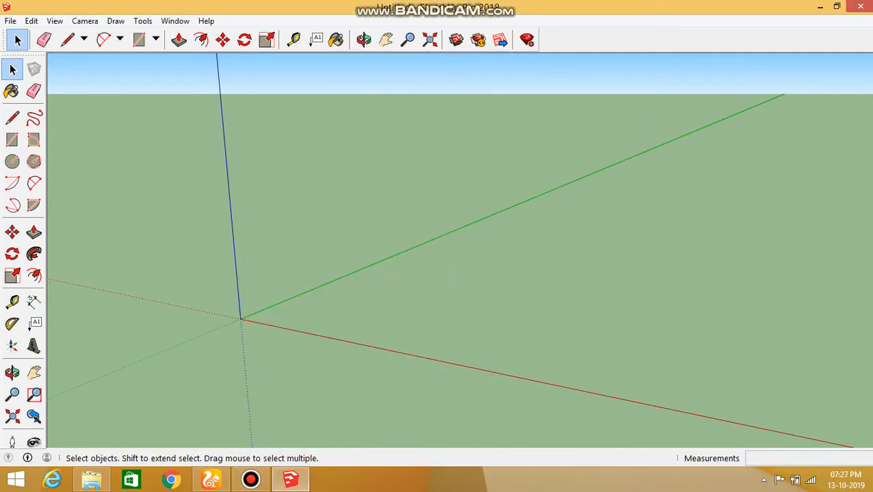
pyautogui.click(156, 39)
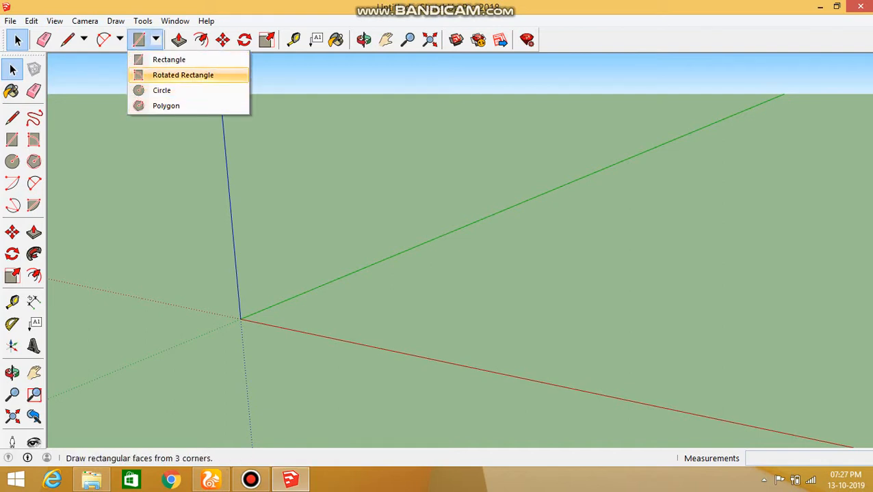
pyautogui.click(156, 39)
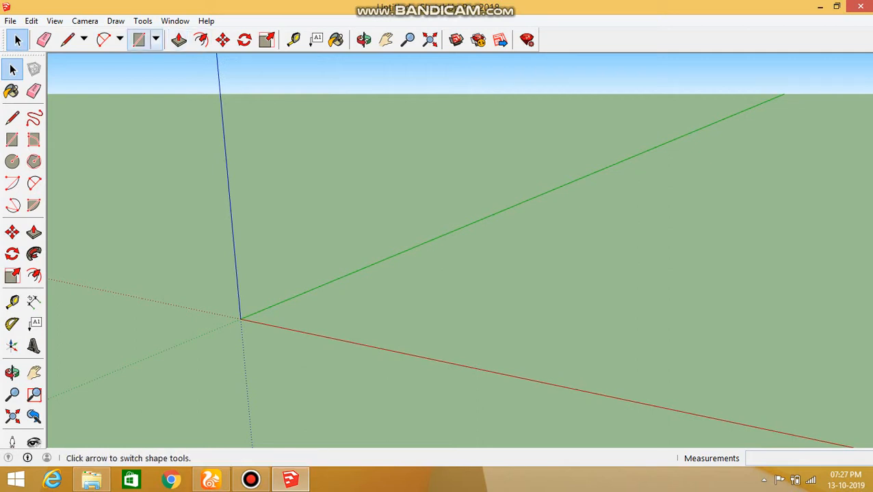
# - Draw a ground rectangle about 6' 9" by 9' 5" near the origin and extrude it upward about 5' 11"
pyautogui.click(155, 39)
pyautogui.click(157, 58)
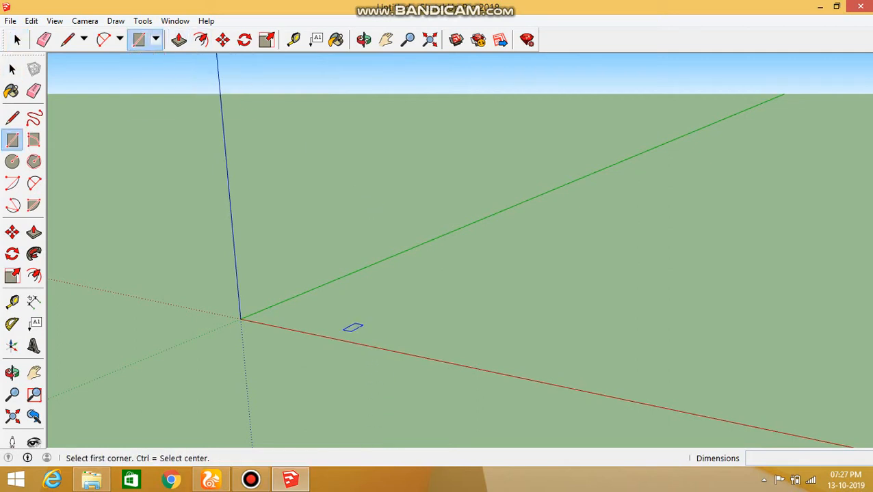
pyautogui.click(335, 326)
pyautogui.click(527, 293)
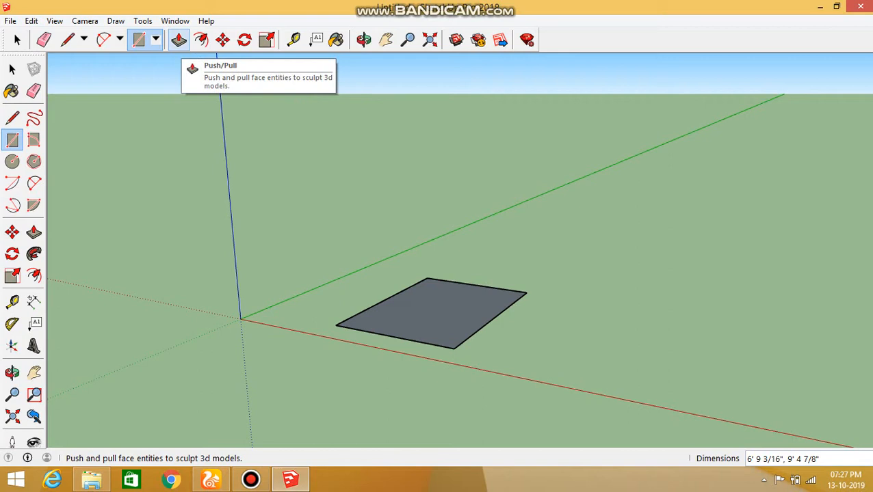
pyautogui.click(178, 40)
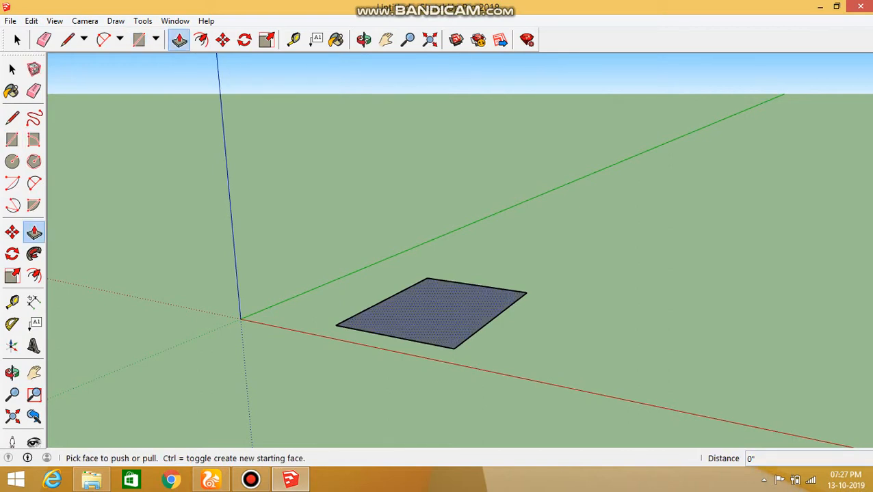
pyautogui.click(430, 314)
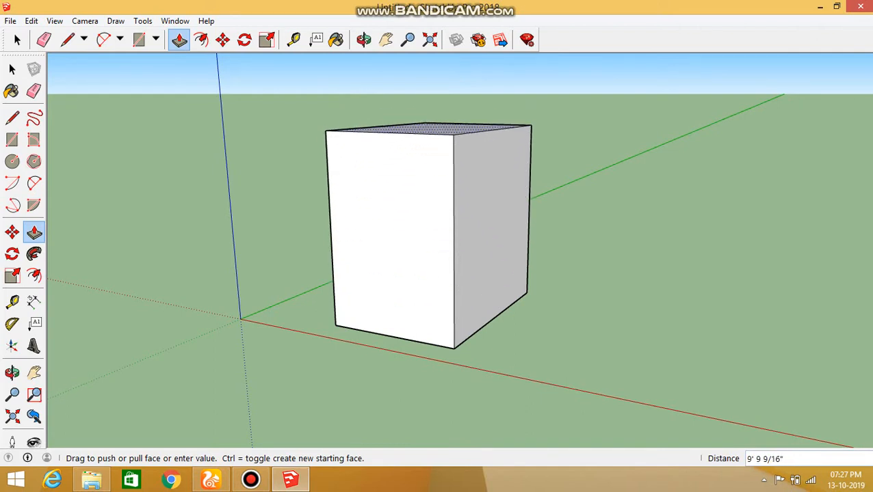
pyautogui.click(465, 212)
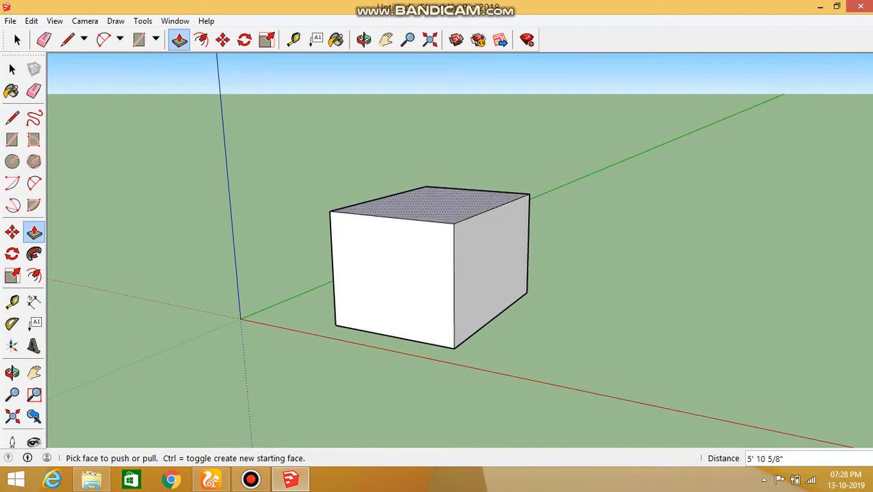
# - Enlarge the box by pulling its front face out about 8' 6", pulling out its side face and raising its top about 4'
pyautogui.click(393, 274)
pyautogui.click(267, 321)
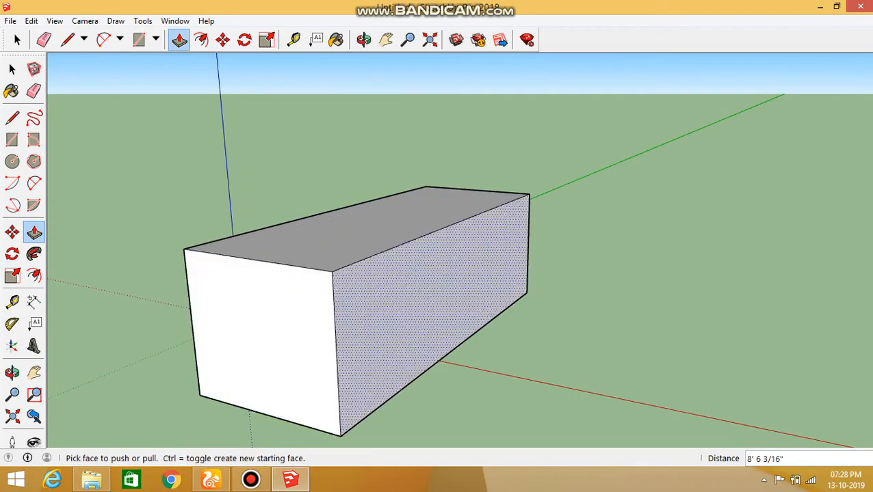
pyautogui.click(418, 294)
pyautogui.click(520, 294)
pyautogui.click(410, 233)
pyautogui.click(410, 147)
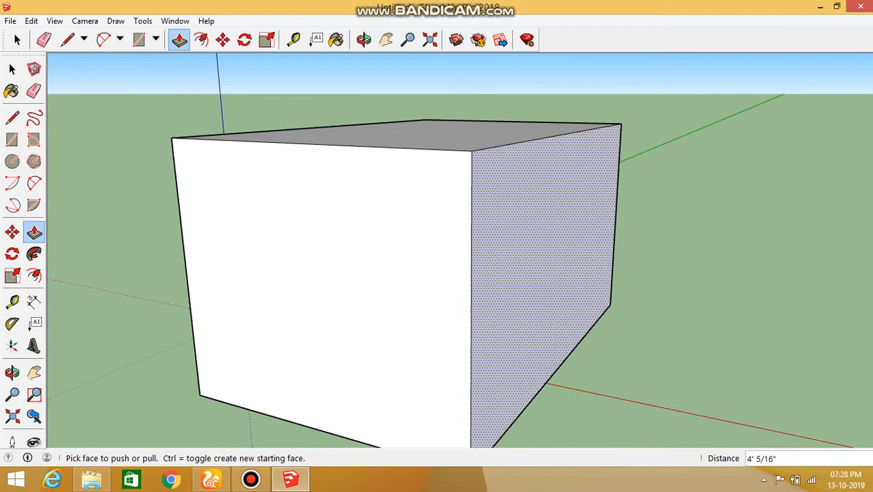
# - Shrink the box by pushing in its side face, its front face about 4' 4" and its top about 7' 9"
pyautogui.click(520, 260)
pyautogui.click(438, 274)
pyautogui.click(328, 287)
pyautogui.click(390, 274)
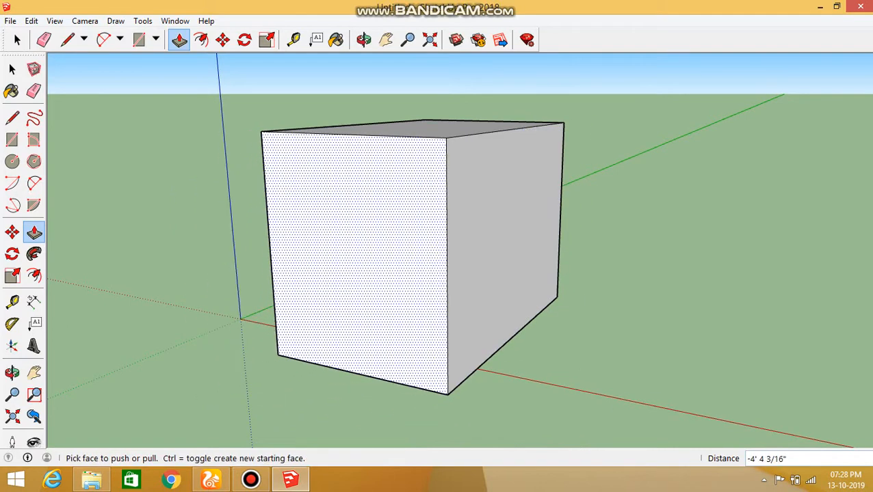
pyautogui.click(411, 129)
pyautogui.click(417, 294)
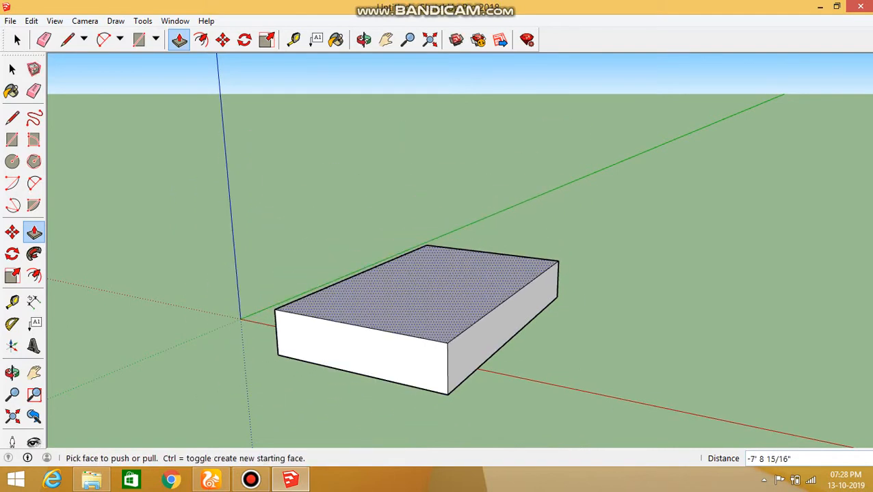
# - Select the entire low box and delete it
pyautogui.press('space')
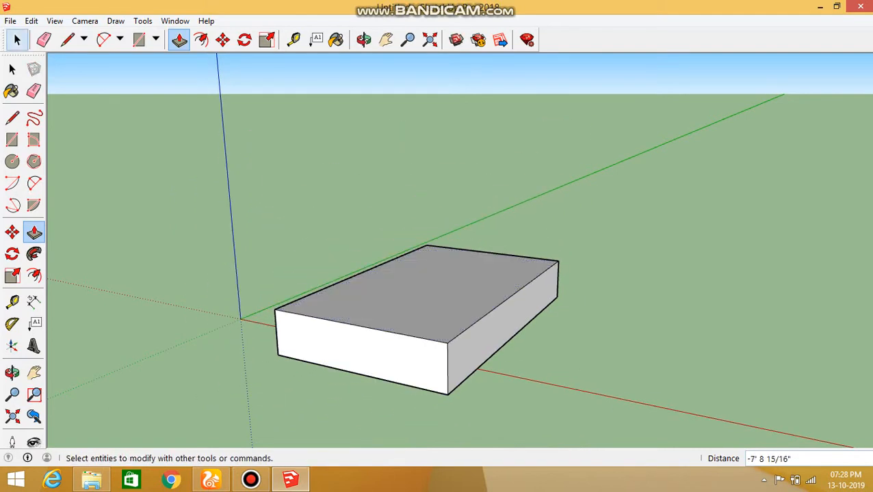
pyautogui.moveTo(275, 259); pyautogui.dragTo(259, 237)
pyautogui.press('Delete')
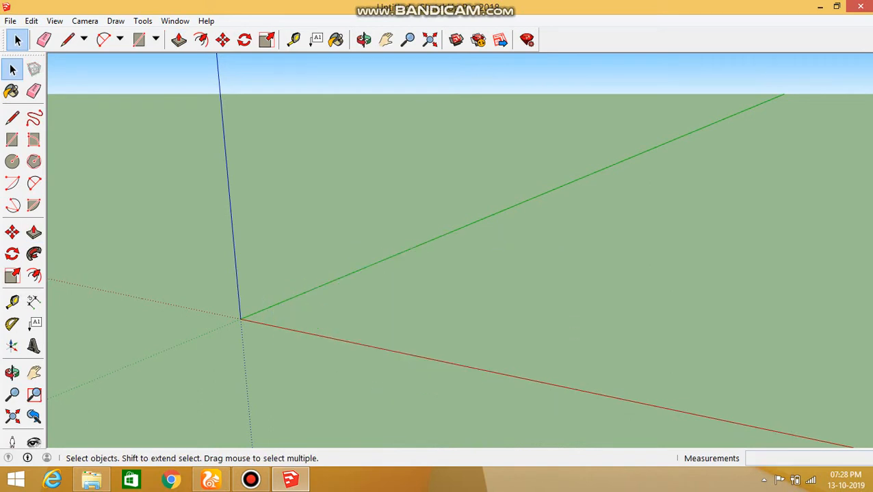
# - Draw a ground rectangle about 7' by 5' over the red axis and extrude it 10' high
pyautogui.press('r')
pyautogui.click(364, 309)
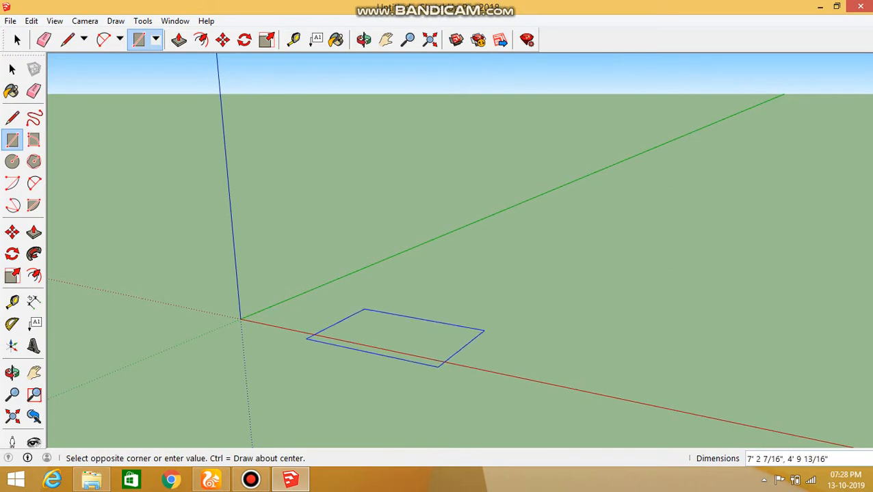
pyautogui.click(473, 331)
pyautogui.click(178, 39)
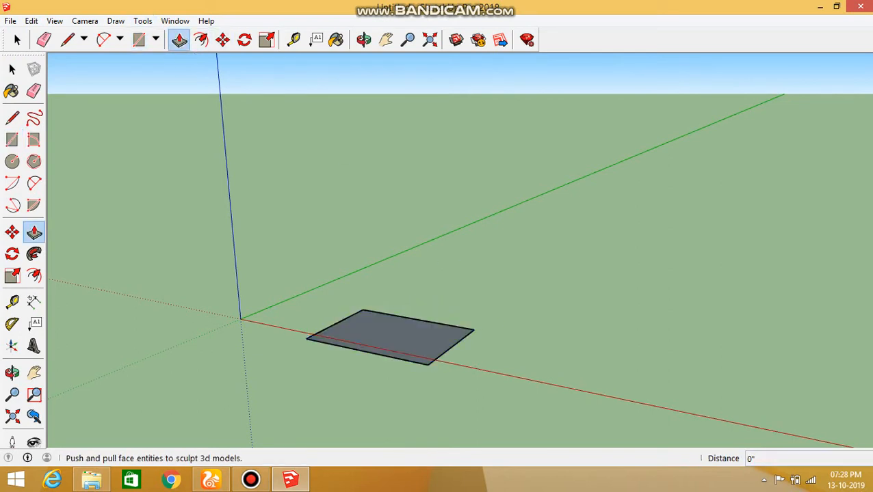
pyautogui.click(390, 337)
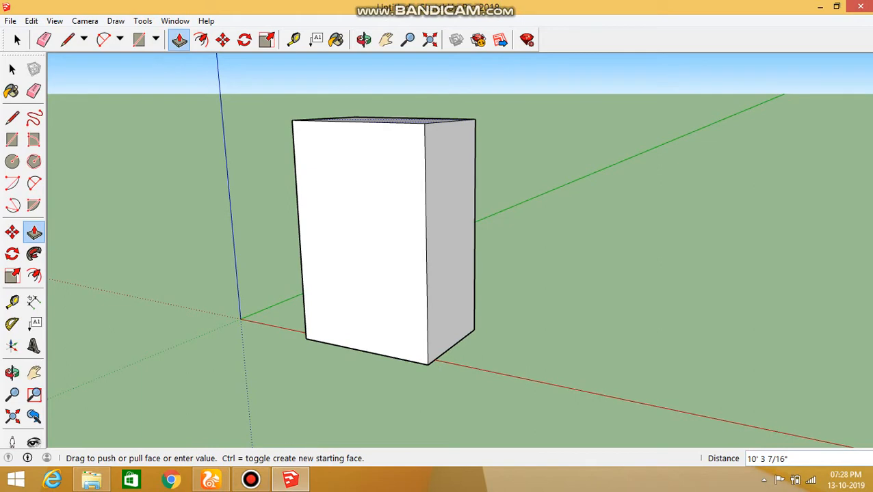
pyautogui.write('10')
pyautogui.press('Return')
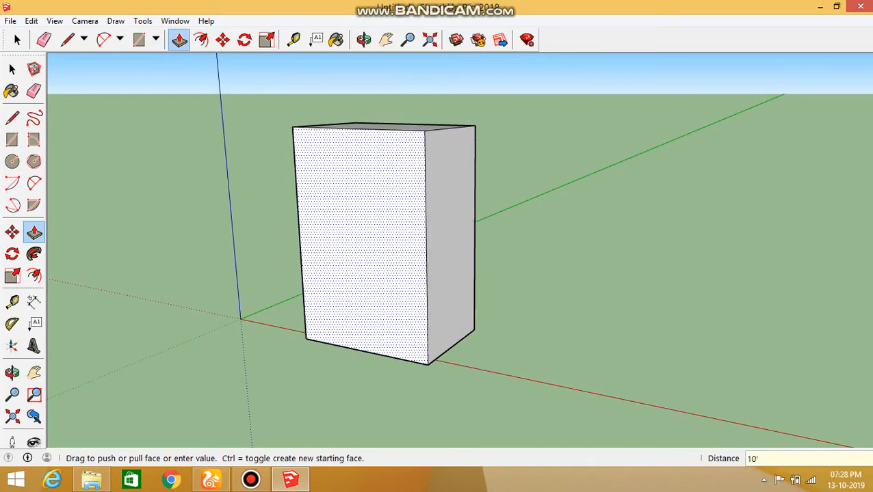
# - Pull the box's narrow side face out 12' along the red axis and its long front face out 20'
pyautogui.click(450, 247)
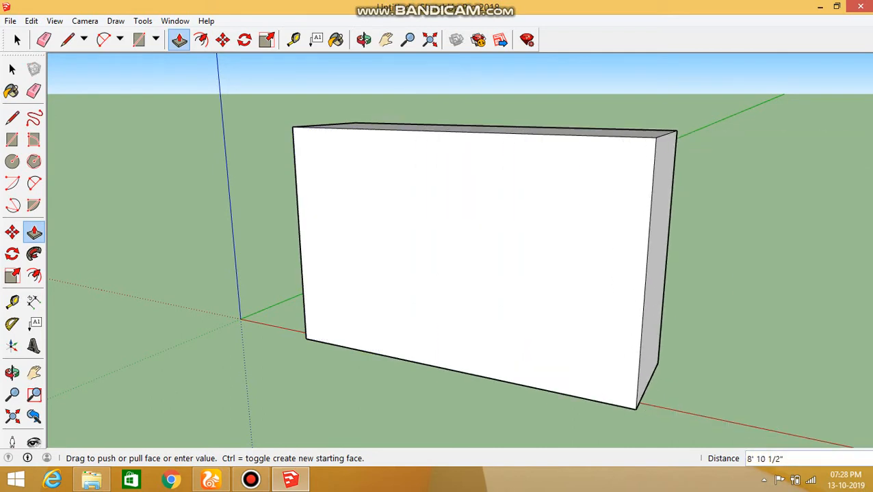
pyautogui.write('12')
pyautogui.press('Return')
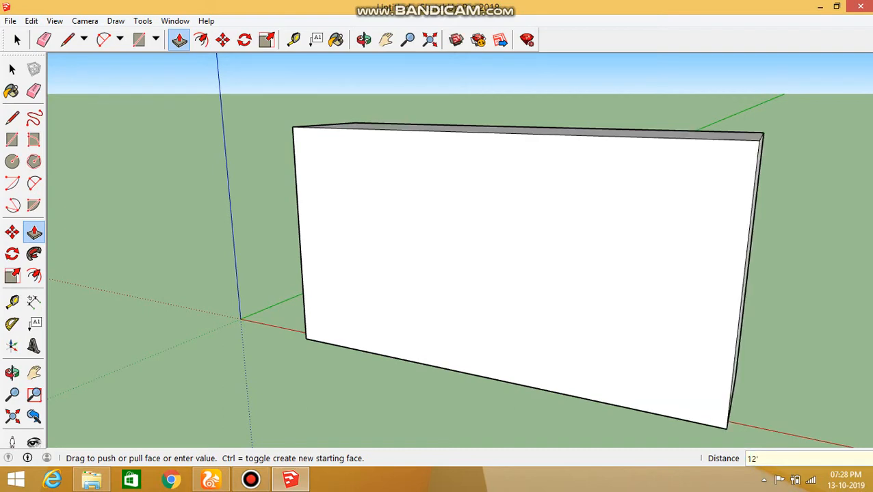
pyautogui.scroll(-2, 530, 273)
pyautogui.moveTo(547, 274); pyautogui.dragTo(435, 325, button='middle')
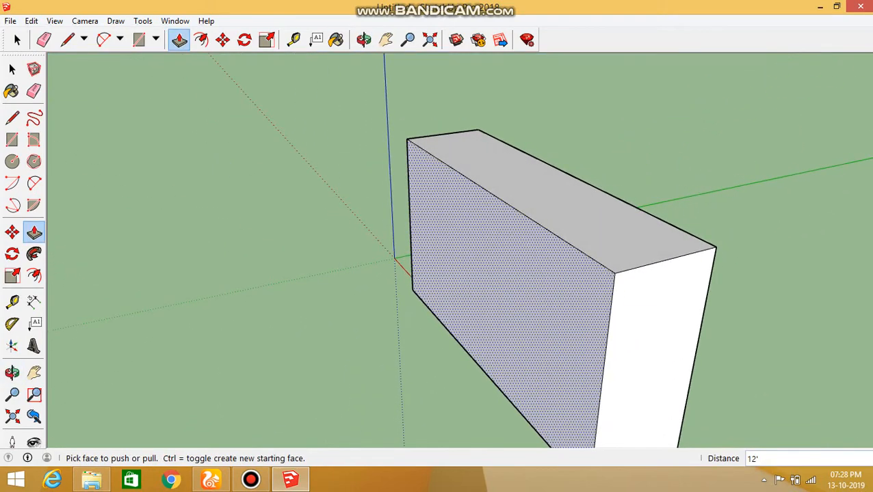
pyautogui.click(506, 287)
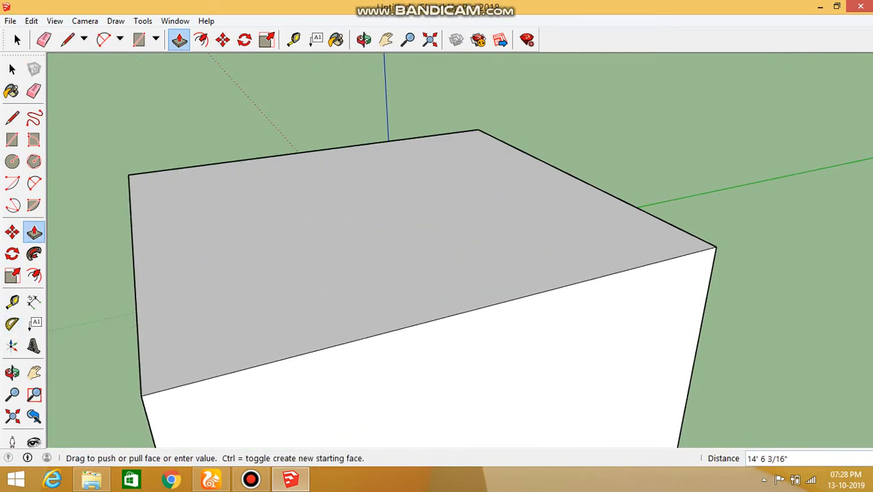
pyautogui.write('20')
pyautogui.press('Return')
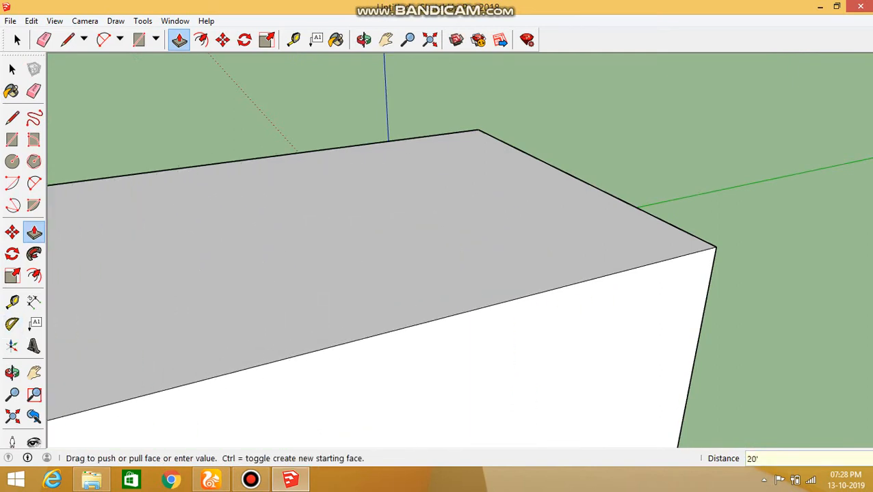
pyautogui.scroll(-5, 383, 171)
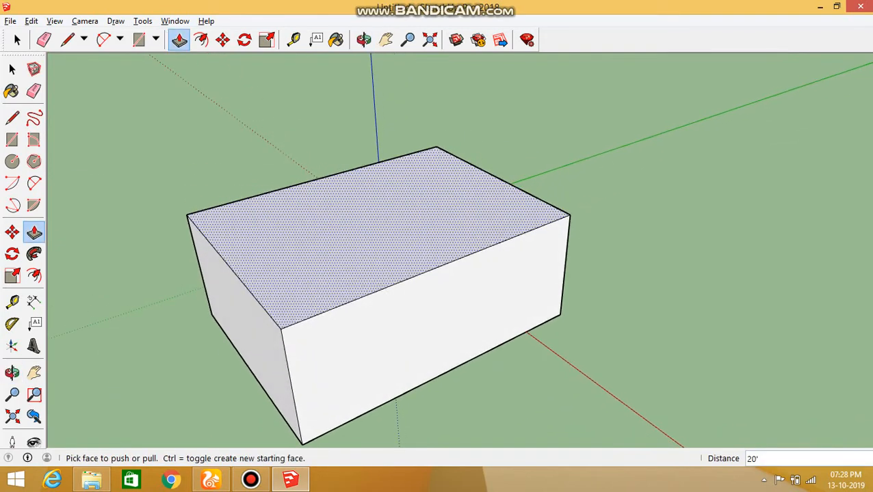
pyautogui.scroll(-1, 400, 193)
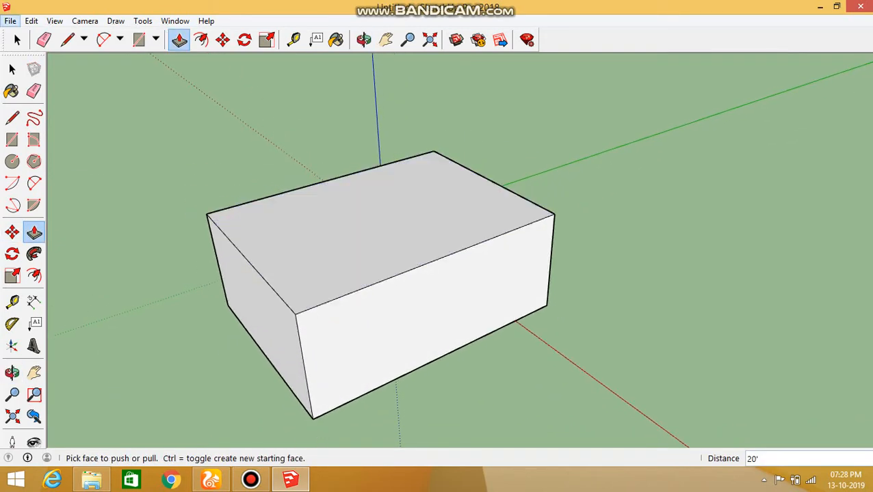
# - Select all of the enlarged box and delete it
pyautogui.click(17, 40)
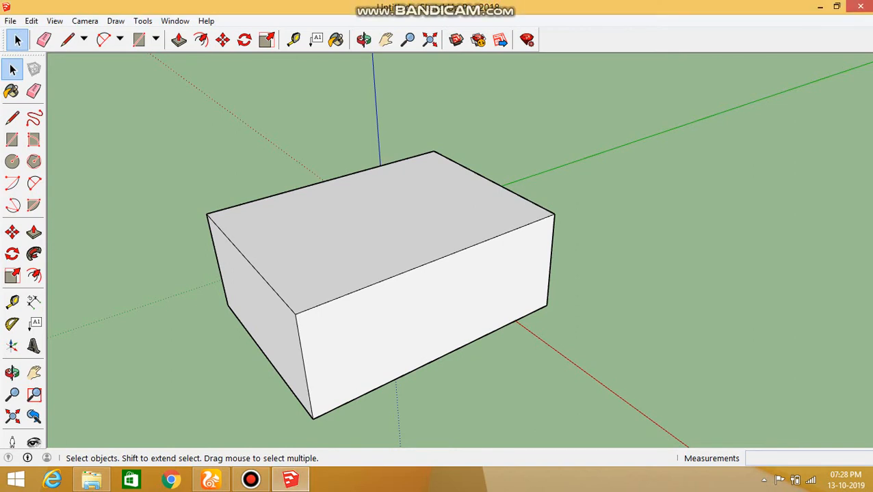
pyautogui.moveTo(561, 124); pyautogui.dragTo(139, 391)
pyautogui.press('Delete')
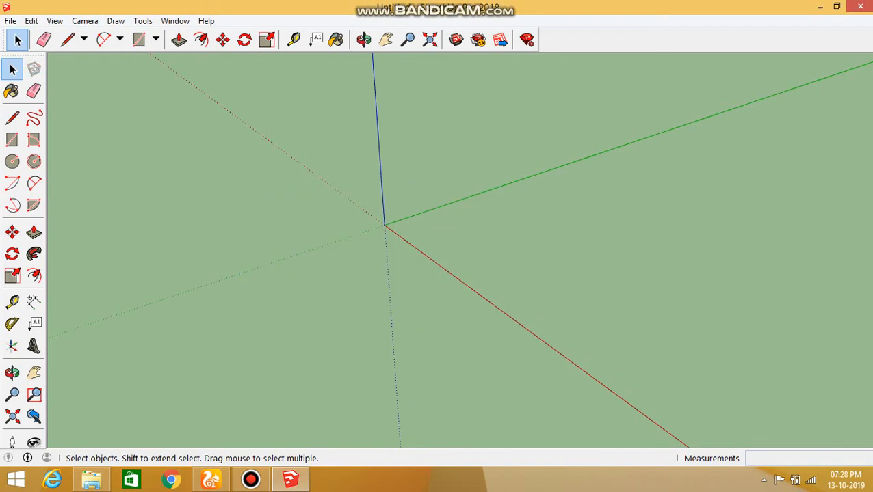
# - Draw a ground rectangle about 20' 6" by 30' 1" across the red axis and extrude it upward about 20' 2"
pyautogui.click(139, 39)
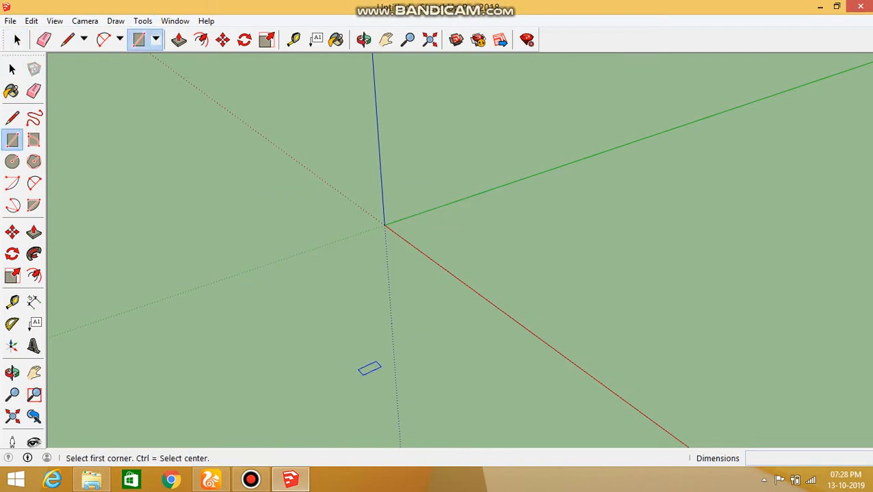
pyautogui.click(316, 323)
pyautogui.click(699, 312)
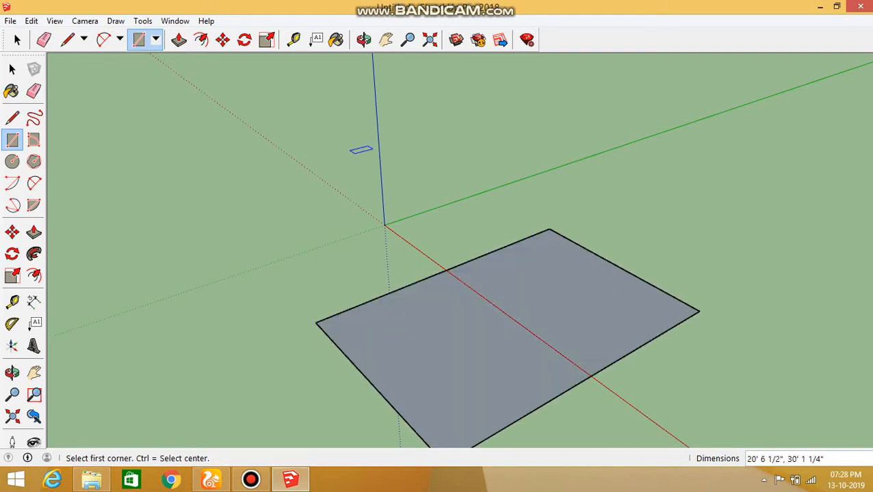
pyautogui.click(178, 40)
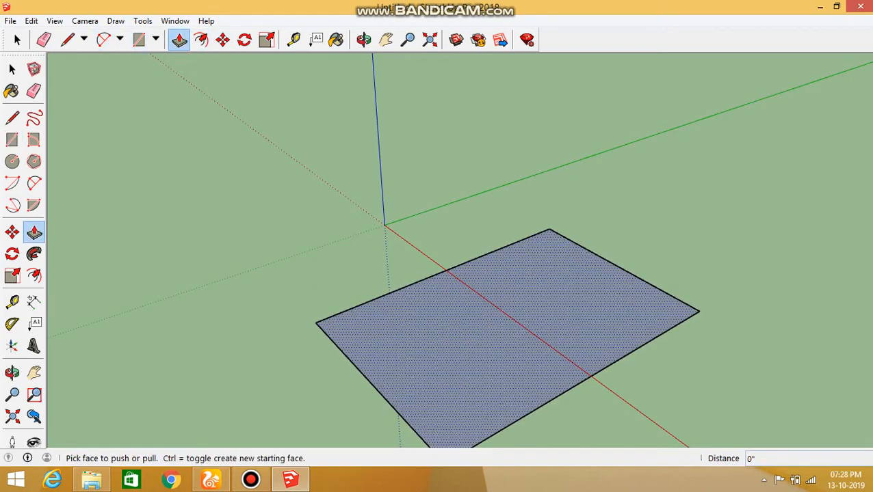
pyautogui.click(507, 318)
pyautogui.click(516, 112)
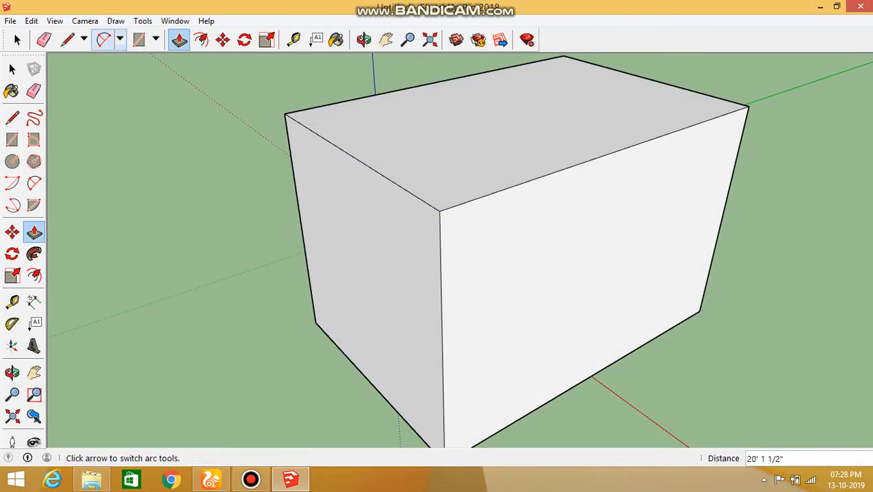
# - Draw a two-point arc of about 10' 2" radius across the near upper corner of the box's long front face
pyautogui.click(119, 40)
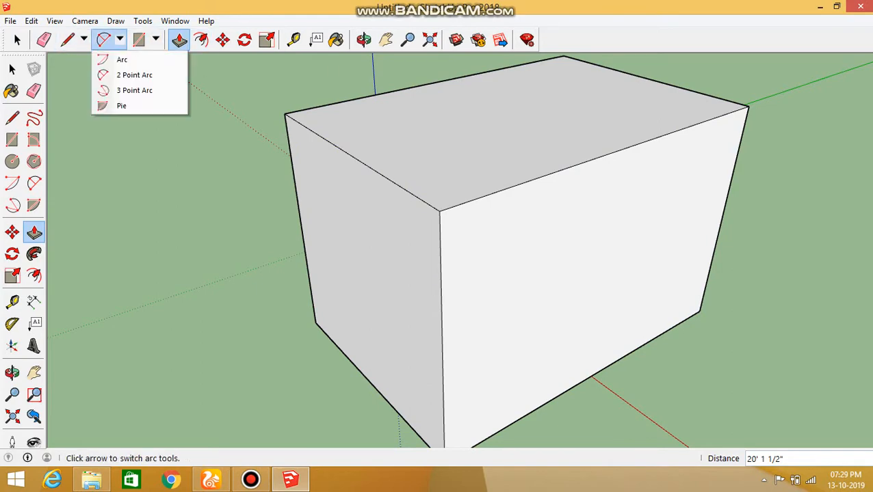
pyautogui.press('Escape')
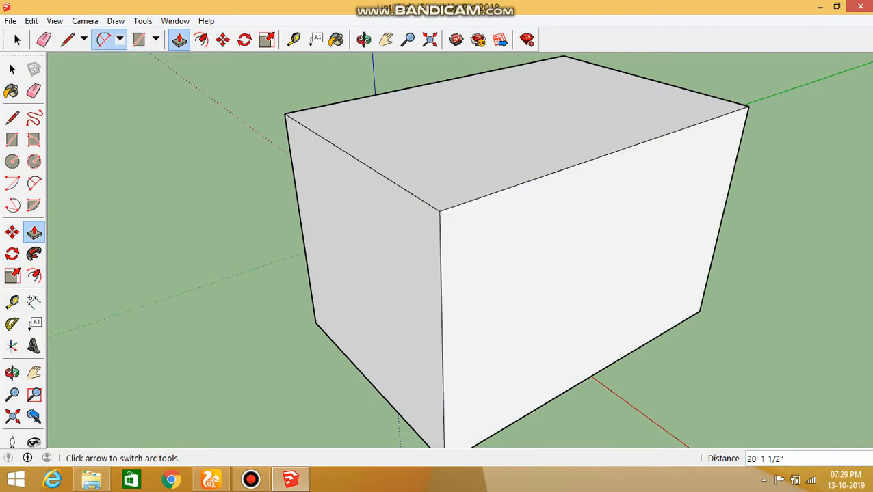
pyautogui.click(120, 39)
pyautogui.click(133, 90)
pyautogui.click(441, 306)
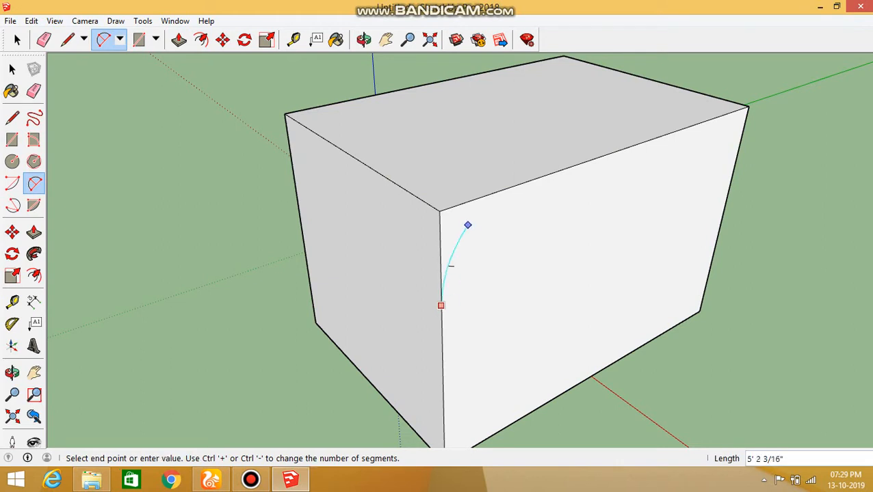
pyautogui.click(525, 182)
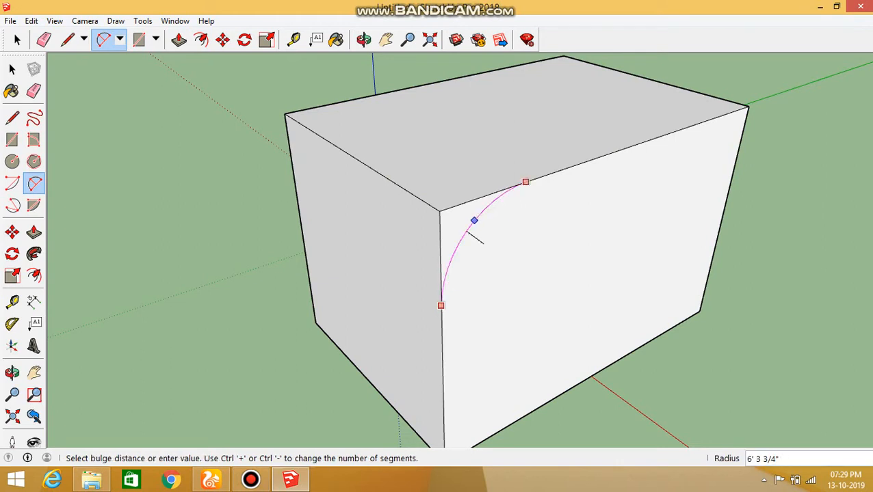
pyautogui.click(482, 222)
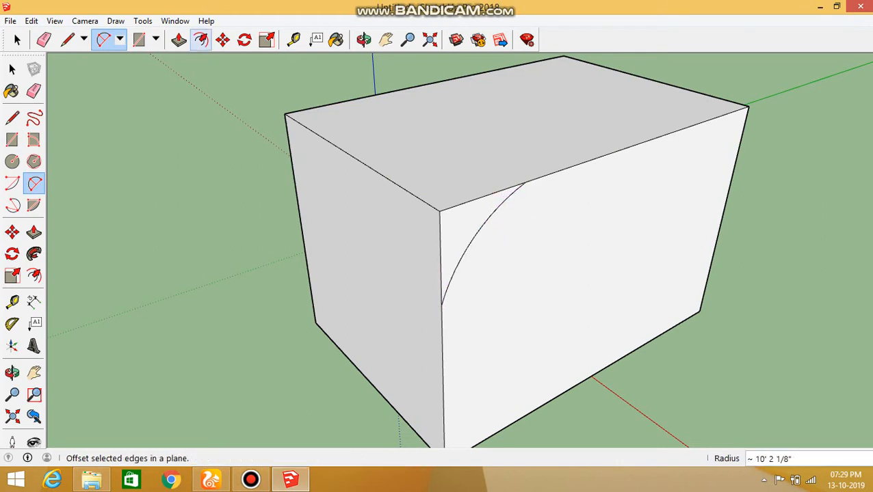
# - Push the corner area outside the arc back 20' 6 1/2" through the box, rounding its long upper edge
pyautogui.click(178, 39)
pyautogui.click(465, 226)
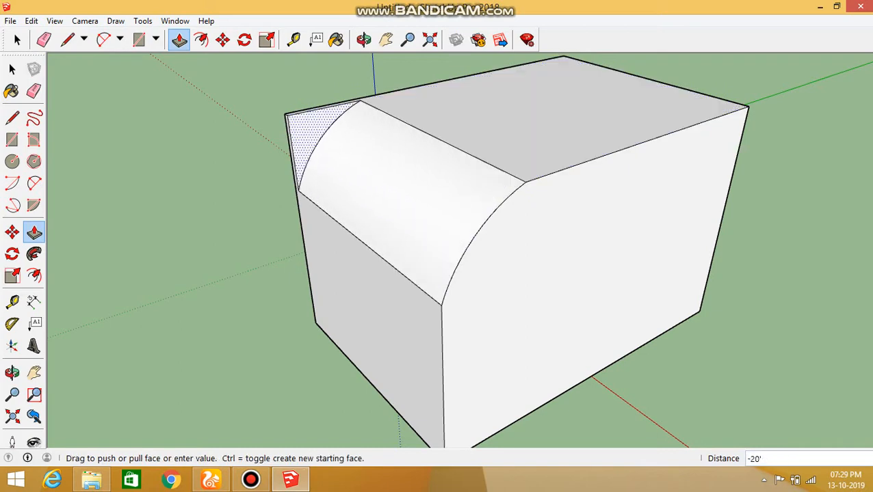
pyautogui.click(296, 188)
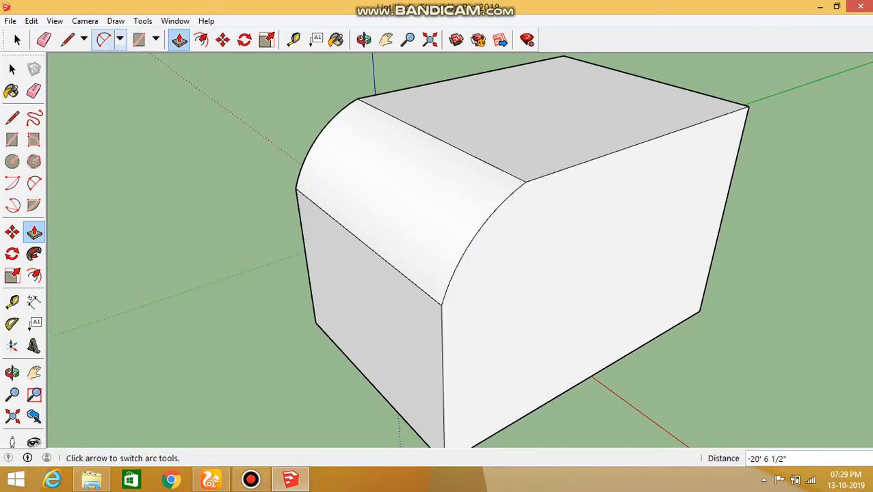
# - Draw a deep downward-bulging arc across the opposite upper corner of the long front face
pyautogui.click(103, 39)
pyautogui.click(653, 139)
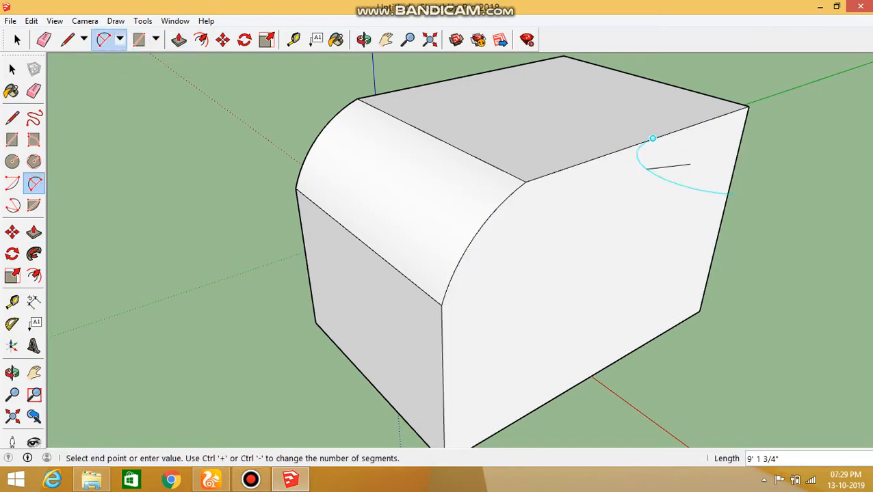
pyautogui.click(726, 201)
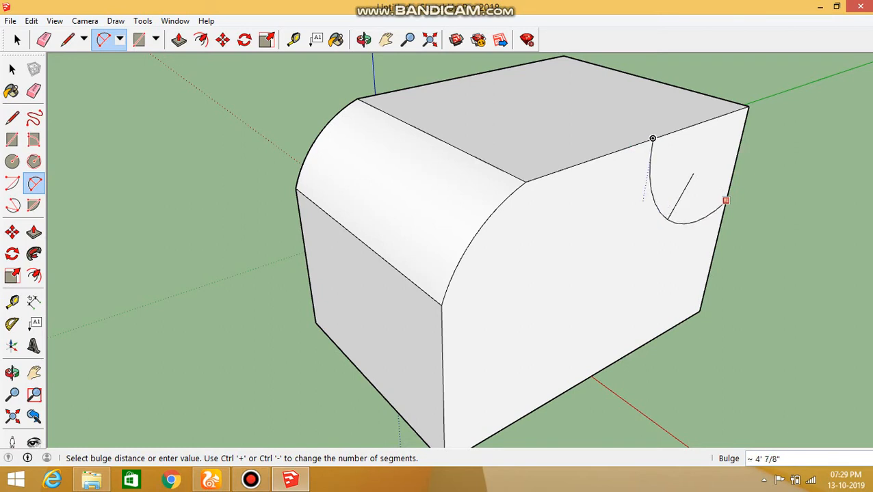
pyautogui.click(676, 229)
# - Push the face inside the deep arc back 20' 6 1/2" through the box to hollow out that corner
pyautogui.press('p')
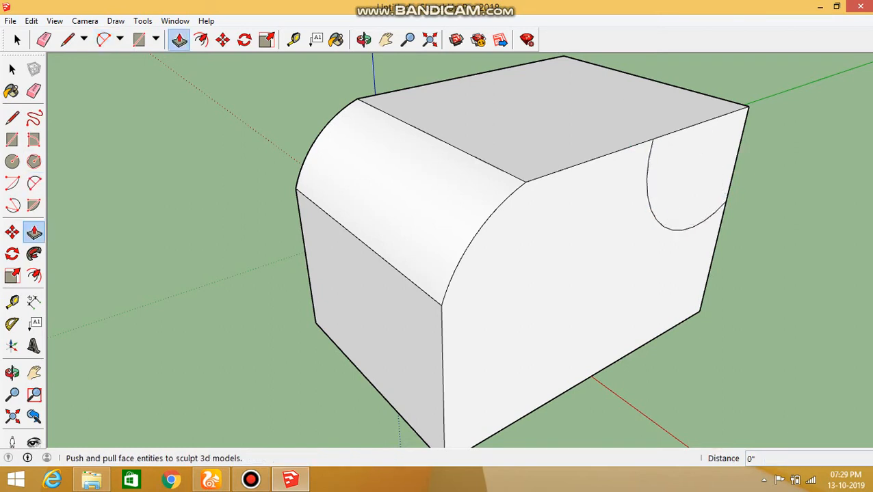
pyautogui.click(688, 184)
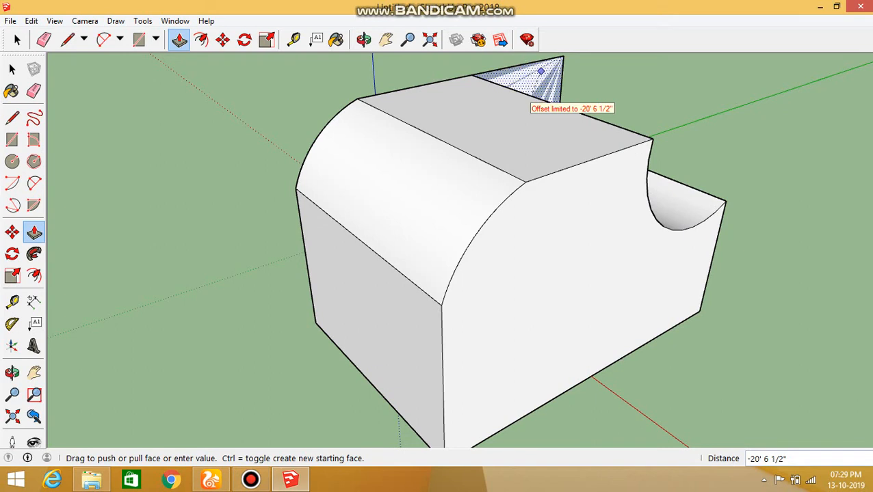
pyautogui.scroll(1, 546, 72)
pyautogui.scroll(-1, 545, 72)
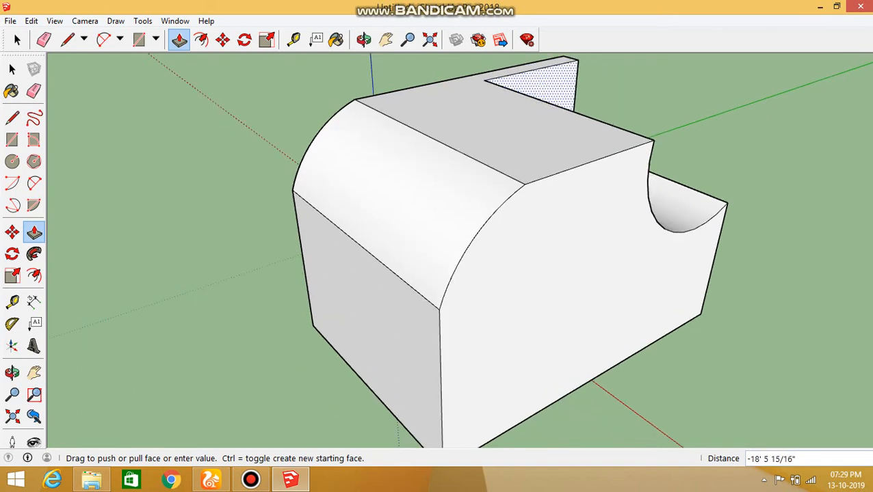
pyautogui.press('Escape')
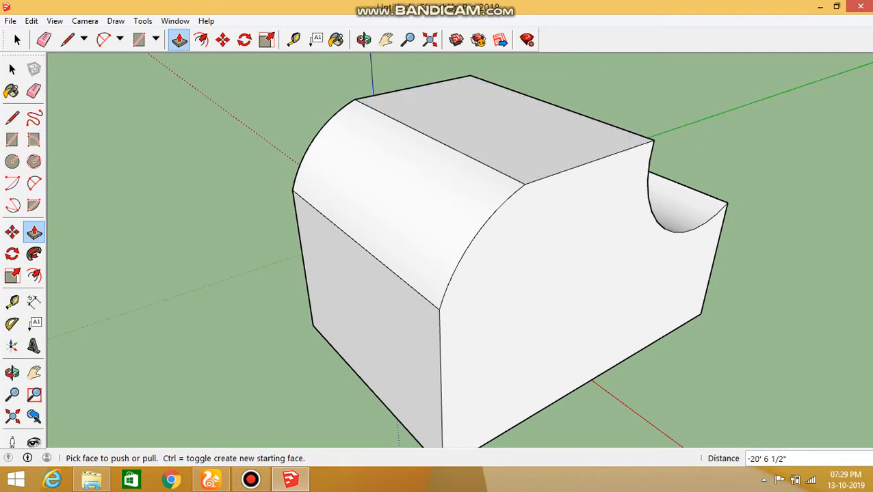
# - Draw an inward-bulging arc of about 6' 6" radius on the front face, just beyond the ends of the rounded corner
pyautogui.click(103, 39)
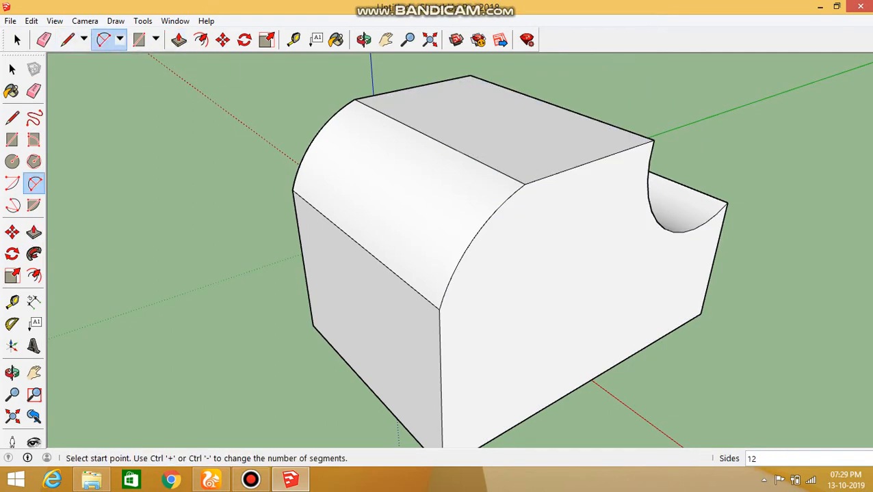
pyautogui.click(439, 334)
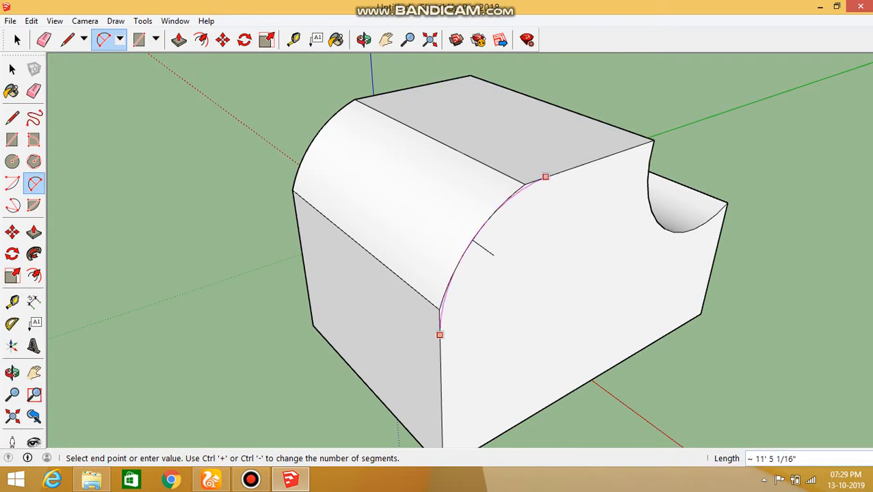
pyautogui.click(547, 178)
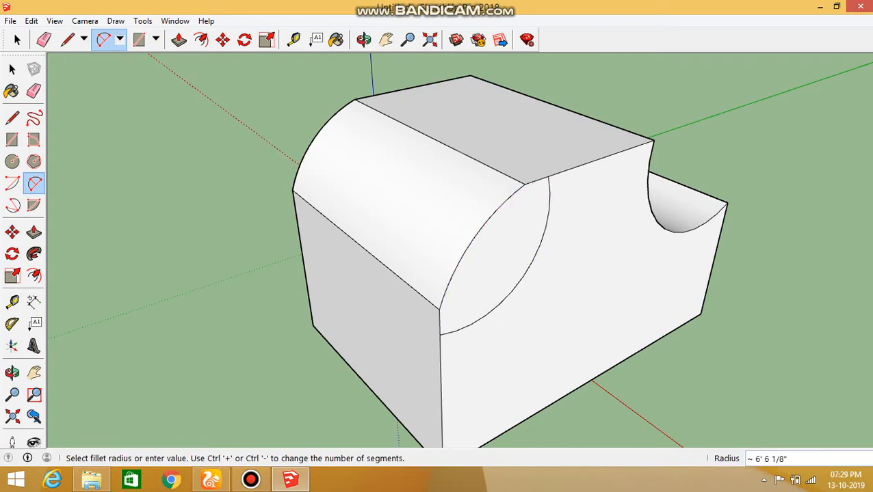
# - Try pushing the area between the two arcs 20' 6 1/2" through the box, and undo the cut
pyautogui.press('p')
pyautogui.click(494, 262)
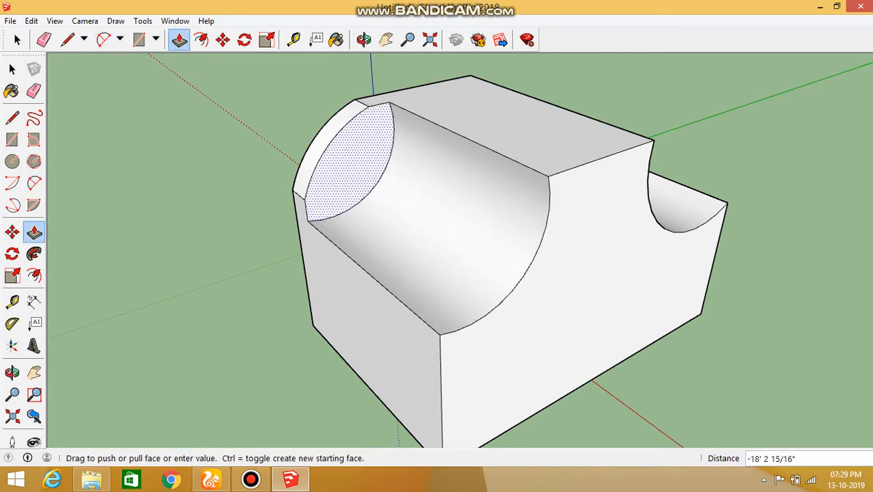
pyautogui.click(312, 158)
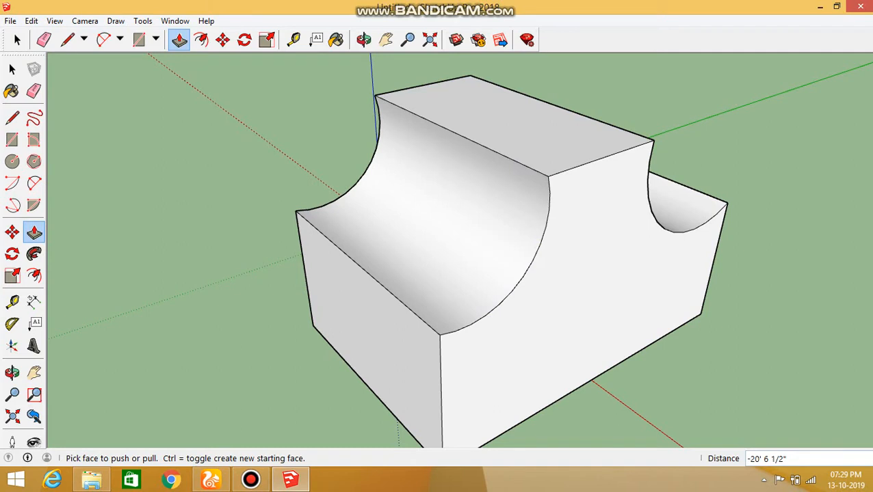
pyautogui.hotkey('ctrl', 'z')
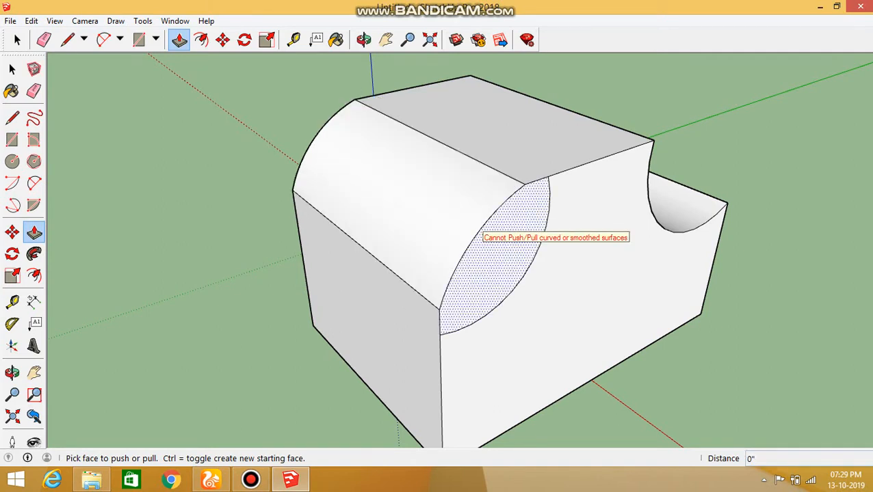
# - Push the lens-shaped face at the rounded corner back 20' 6 1/2" to carve a concave curve along the box
pyautogui.click(479, 236)
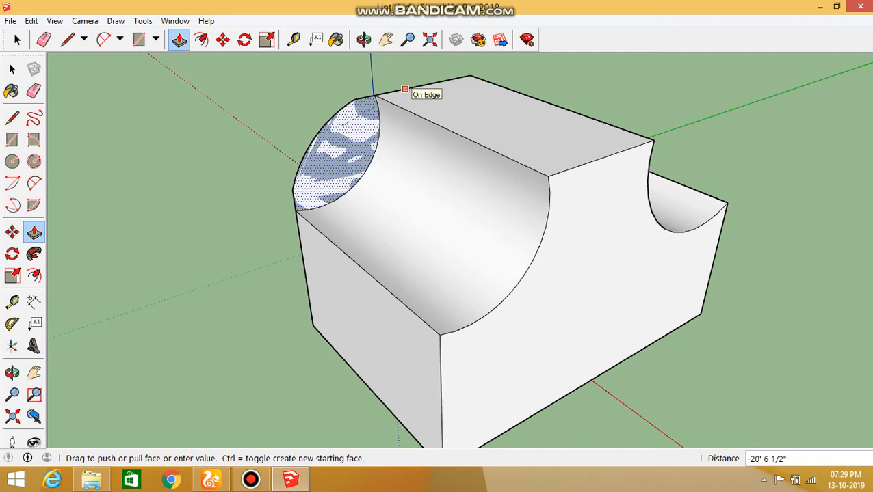
pyautogui.click(404, 89)
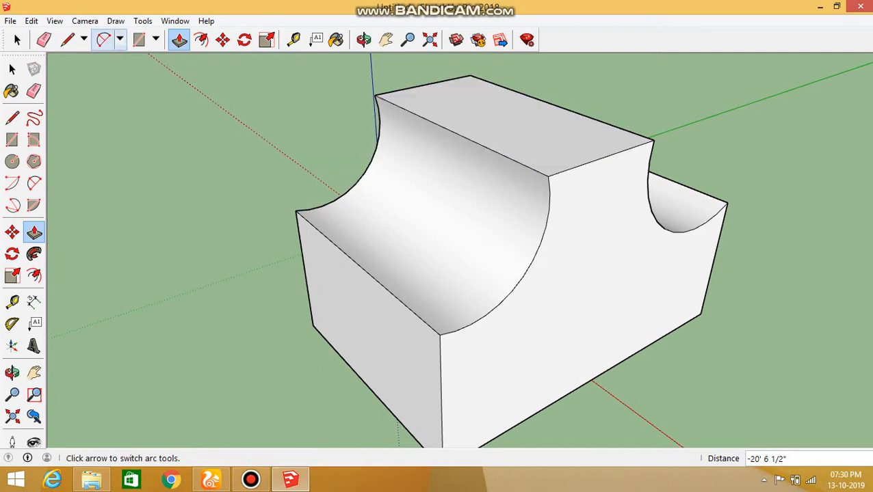
# - Draw an upright rectangle about 9' 2" by 6' 4" on the front face between the two concave curves
pyautogui.click(139, 39)
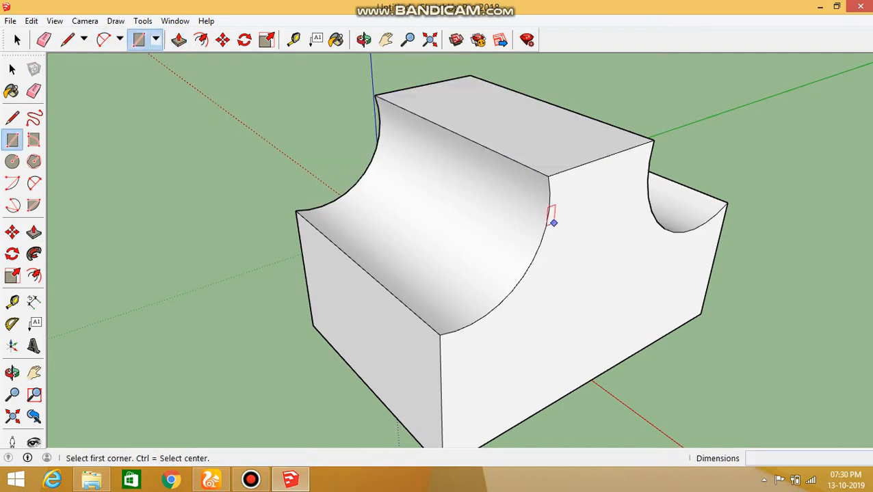
pyautogui.click(564, 206)
pyautogui.click(614, 294)
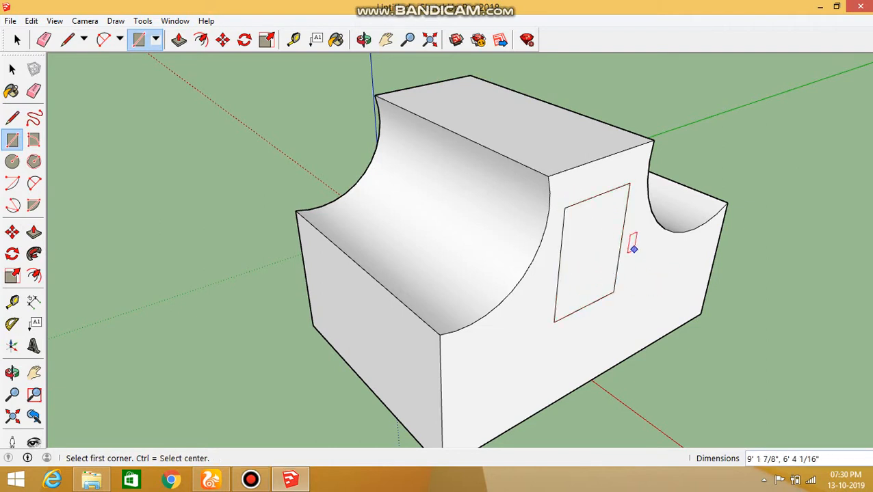
# - Try pushing the upright rectangle about 44' 4" back, past the rear of the body, and undo it
pyautogui.click(179, 39)
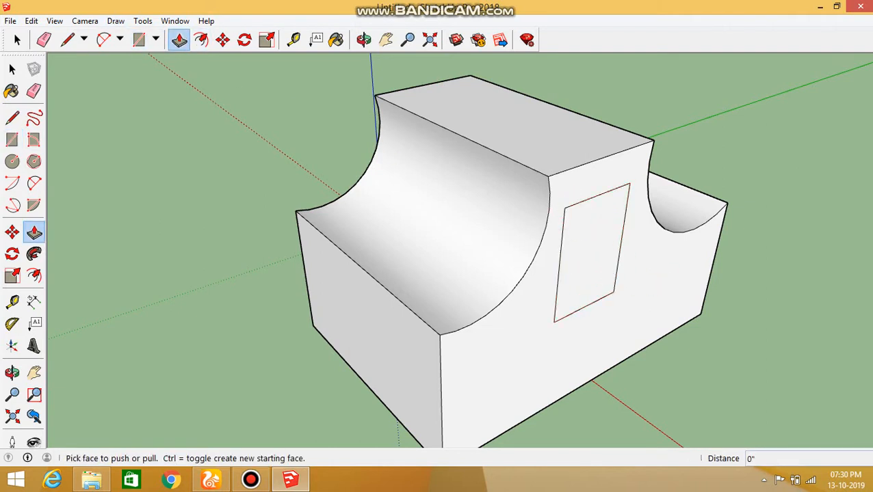
pyautogui.click(590, 252)
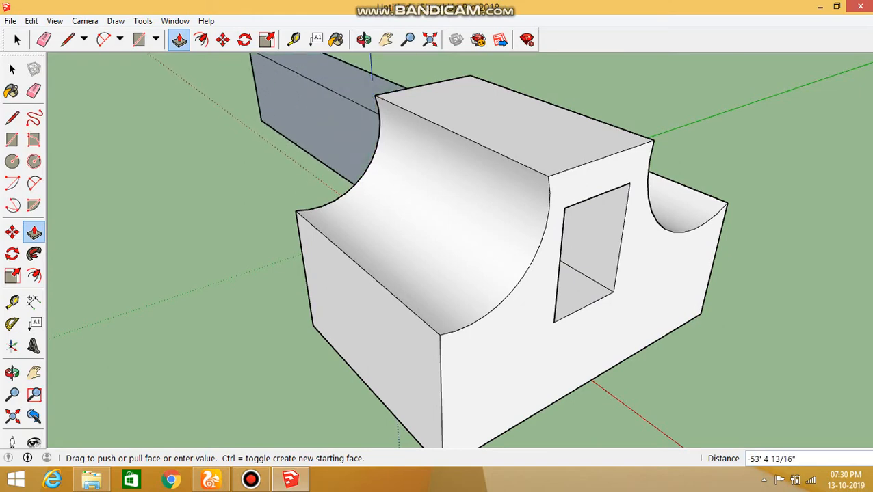
pyautogui.click(298, 193)
pyautogui.scroll(-2, 299, 192)
pyautogui.moveTo(299, 192); pyautogui.dragTo(479, 144, button='middle')
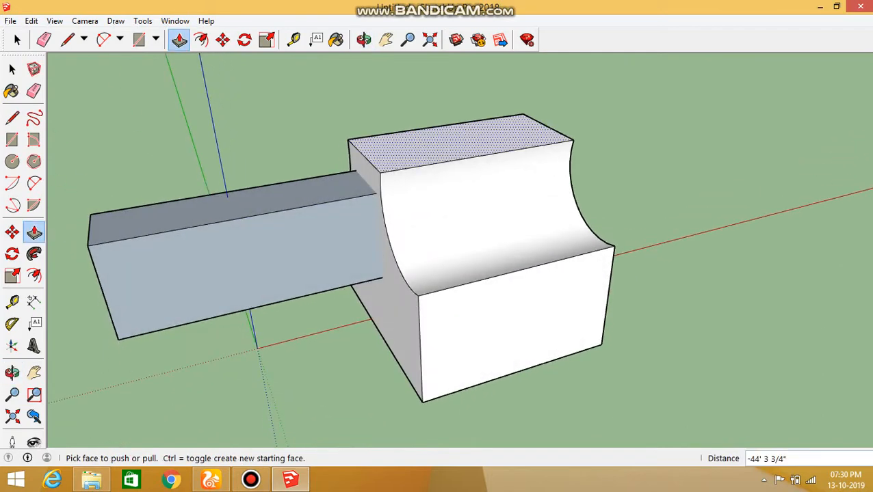
pyautogui.hotkey('ctrl', 'z')
# - Push the upright rectangle back 20' 6 1/2" to the rear face, cutting a rectangular opening through the body
pyautogui.moveTo(438, 274); pyautogui.dragTo(273, 274, button='middle')
pyautogui.click(544, 246)
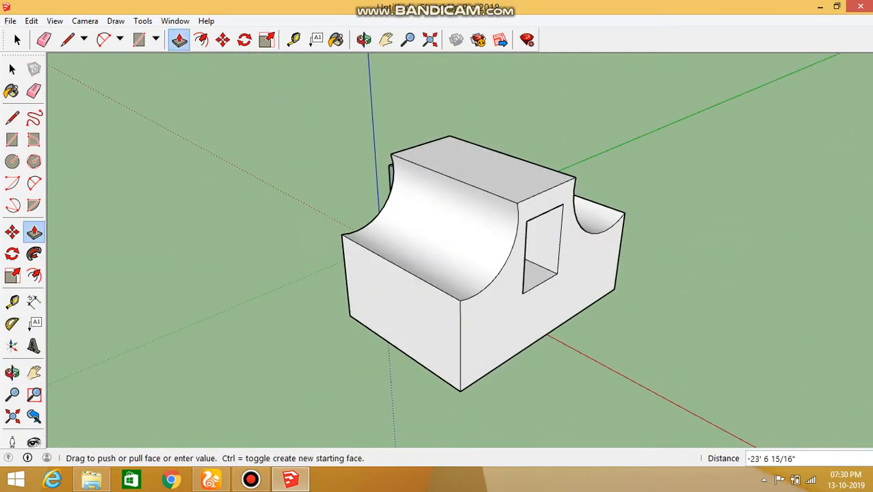
pyautogui.click(430, 141)
pyautogui.moveTo(429, 142); pyautogui.dragTo(520, 301, button='middle')
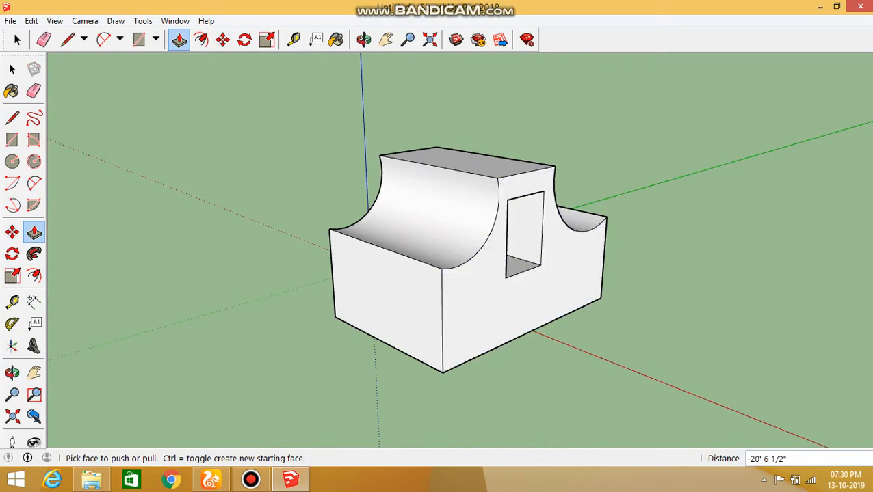
# - Draw a long, narrow rectangle on the ground beside the carved body, running parallel to the green axis
pyautogui.moveTo(300, 479)
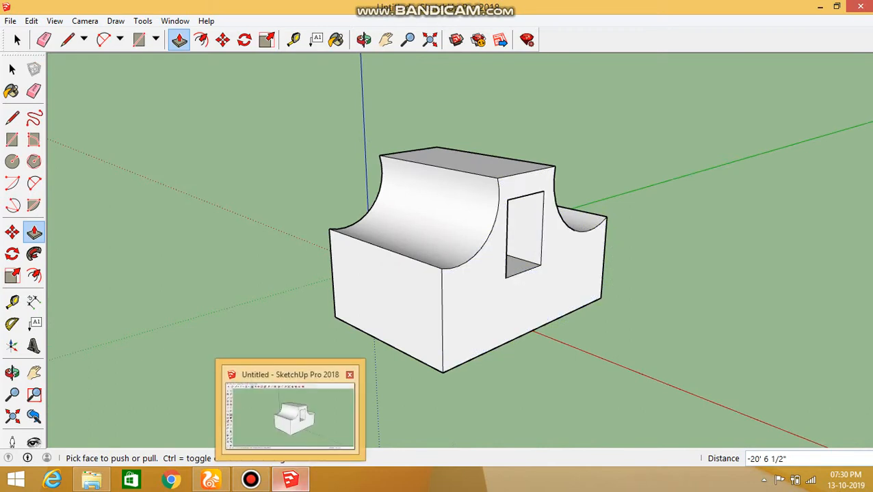
pyautogui.click(120, 39)
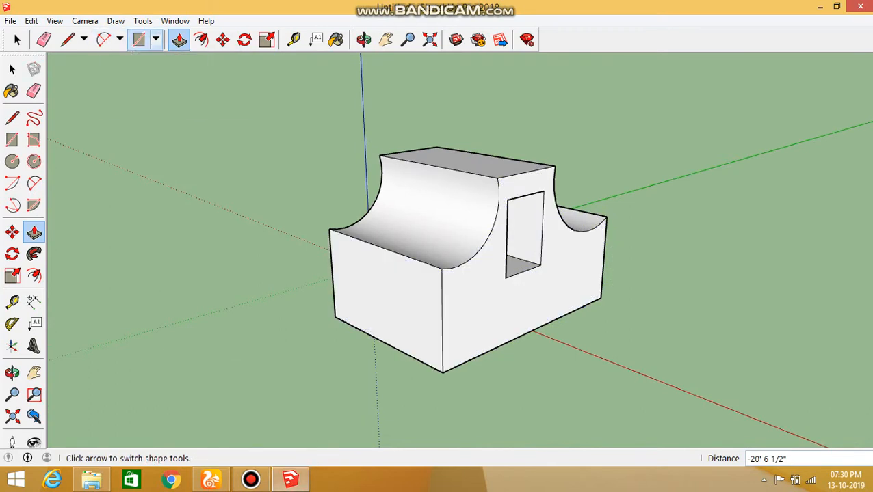
pyautogui.click(139, 39)
pyautogui.click(78, 326)
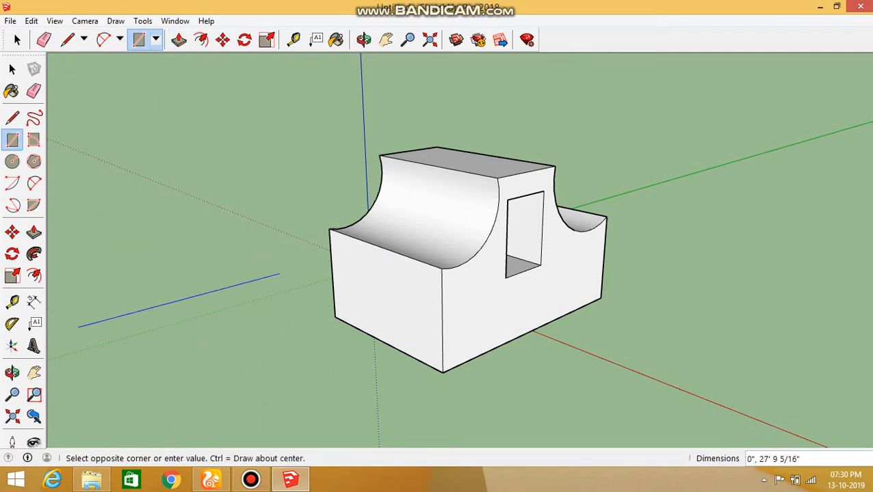
pyautogui.click(292, 268)
# - Extrude the narrow ground rectangle upward about 28' 7" into a standing slab
pyautogui.press('p')
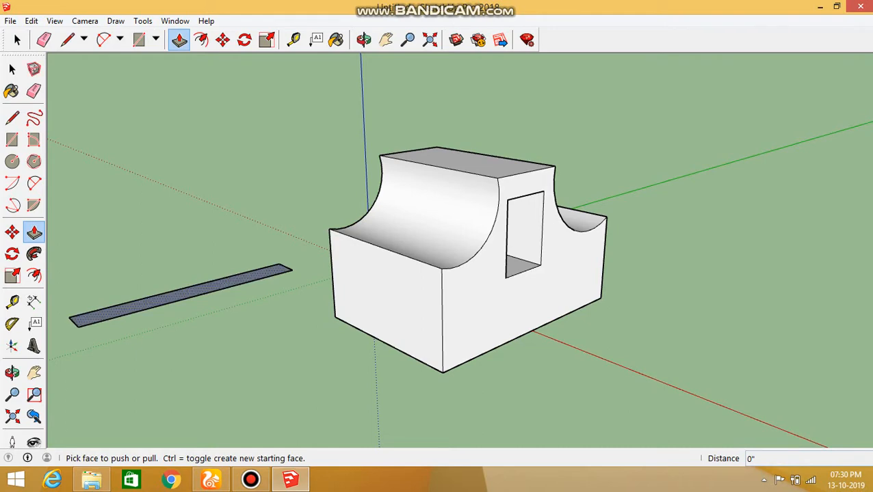
pyautogui.click(180, 295)
pyautogui.click(168, 85)
pyautogui.scroll(-1, 342, 274)
pyautogui.moveTo(342, 273); pyautogui.dragTo(373, 274, button='middle')
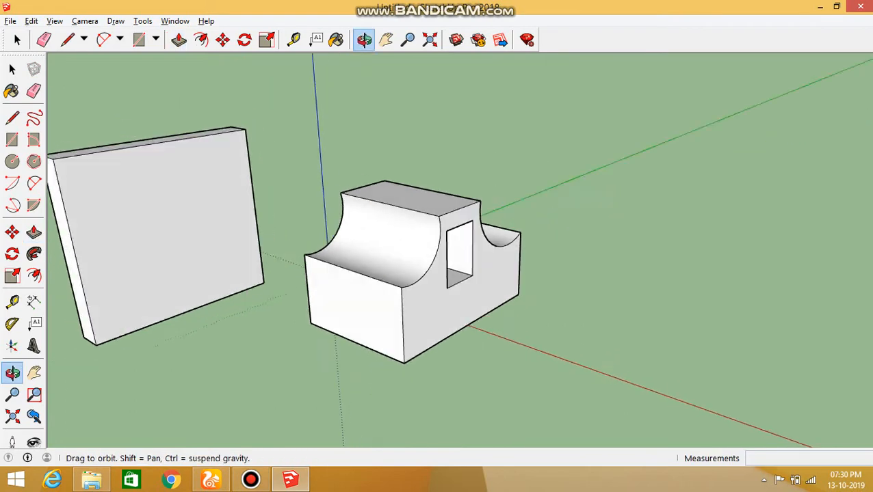
pyautogui.moveTo(171, 264); pyautogui.dragTo(243, 260, button='middle')
pyautogui.scroll(-1, 331, 269)
pyautogui.moveTo(331, 268); pyautogui.dragTo(269, 270, button='middle')
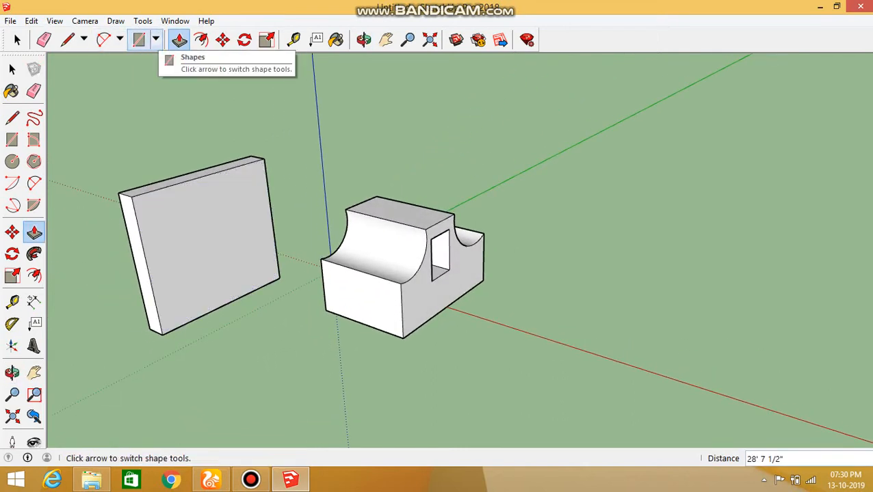
# - Draw a small hexagon on the front face of the standing slab with the Polygon tool
pyautogui.click(156, 39)
pyautogui.click(165, 105)
pyautogui.click(177, 248)
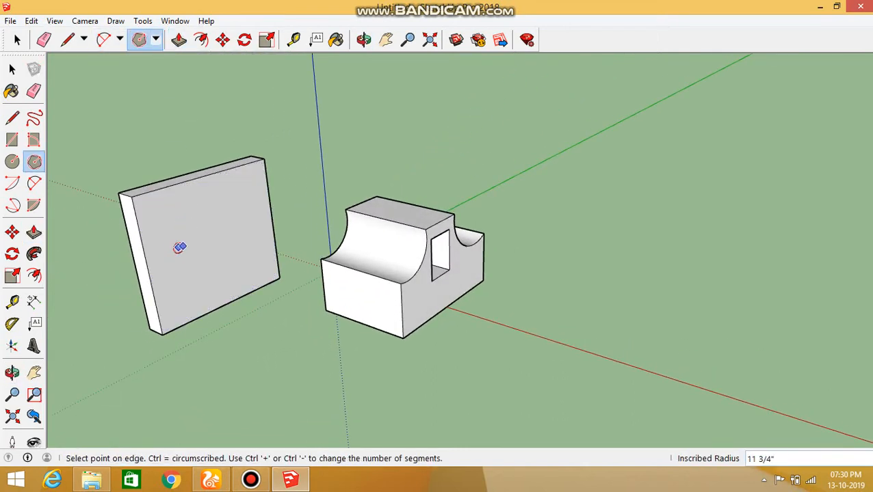
pyautogui.click(184, 245)
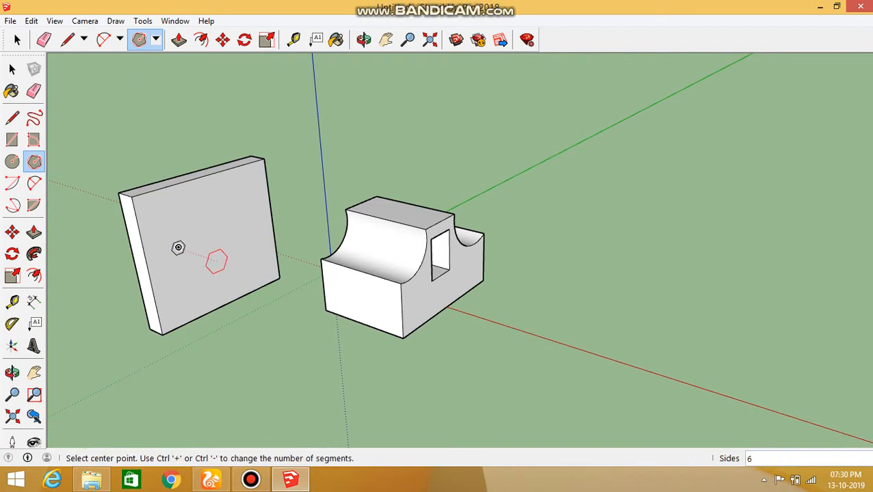
# - Draw a circle, clearly larger than the hexagon, beside it on the slab's front face
pyautogui.click(156, 39)
pyautogui.click(151, 89)
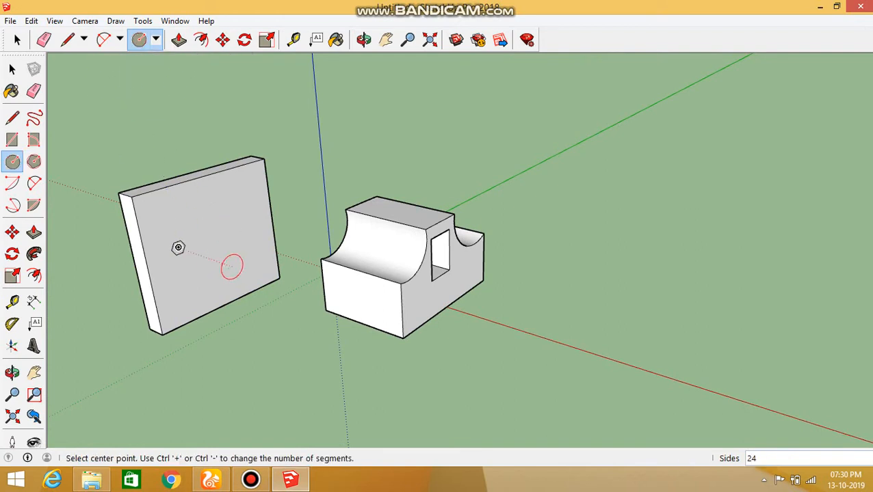
pyautogui.click(223, 232)
pyautogui.click(238, 247)
pyautogui.scroll(6, 185, 231)
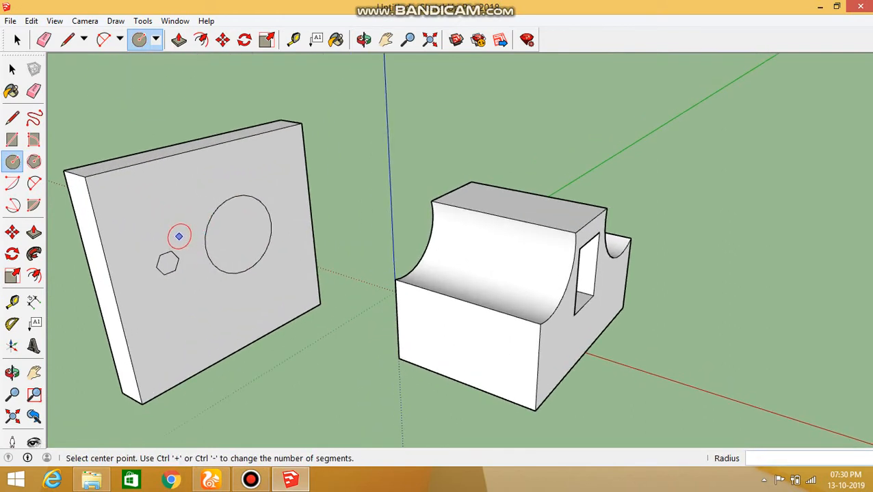
pyautogui.scroll(-2, 186, 231)
pyautogui.scroll(-2, 275, 239)
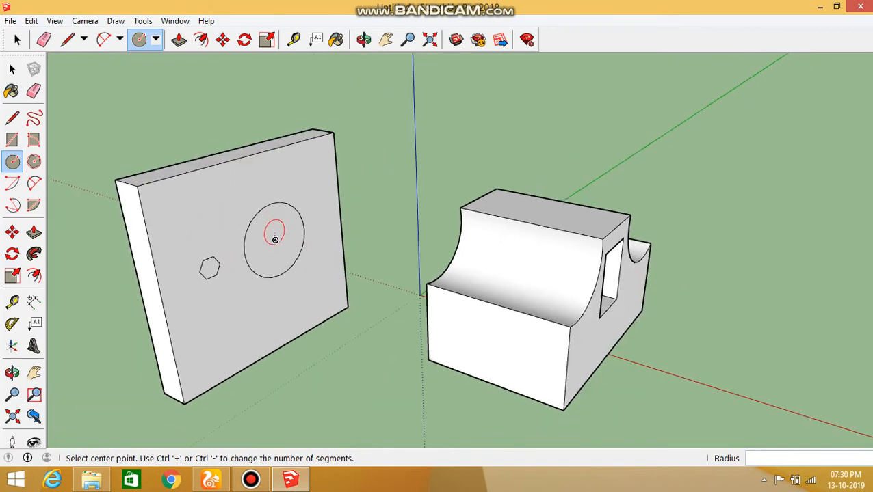
# - Extrude the circle 18' 5" outward from the slab into a solid cylinder
pyautogui.click(179, 39)
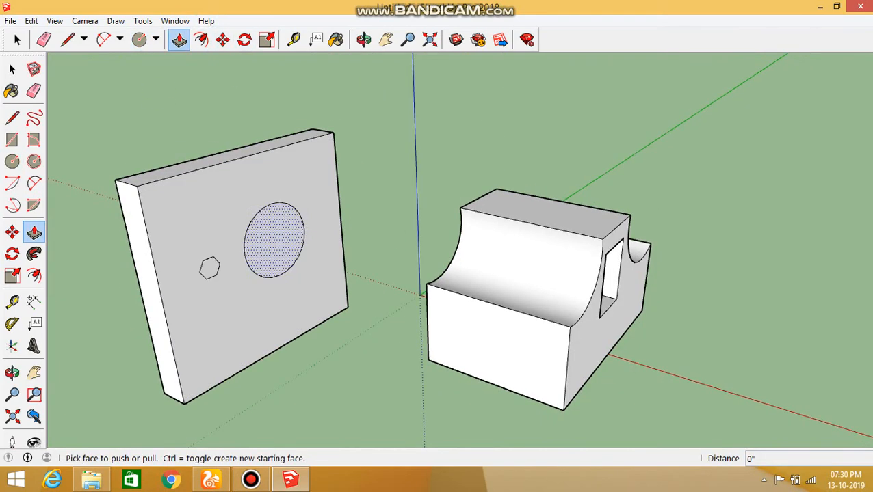
pyautogui.click(274, 240)
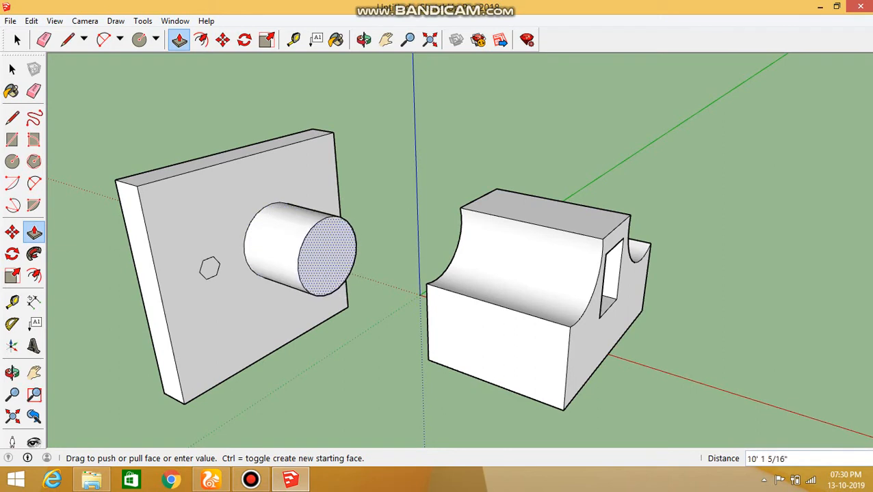
pyautogui.click(379, 273)
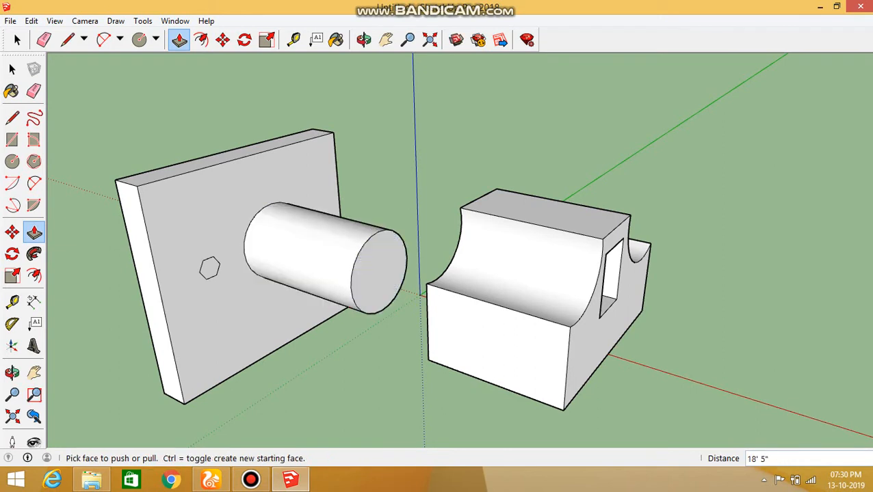
# - Push the hexagon back 4' 2 1/4" to the slab's rear face, cutting a hexagonal hole through it
pyautogui.scroll(2, 210, 268)
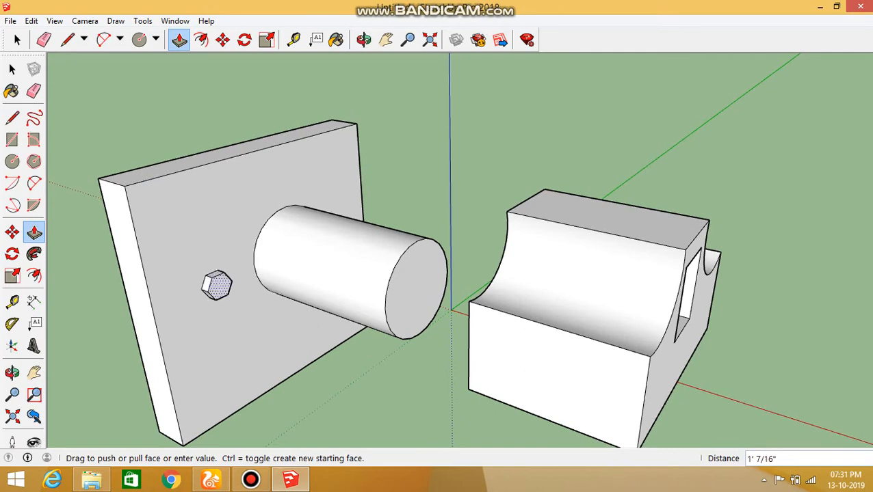
pyautogui.moveTo(213, 284); pyautogui.dragTo(160, 166, button='middle')
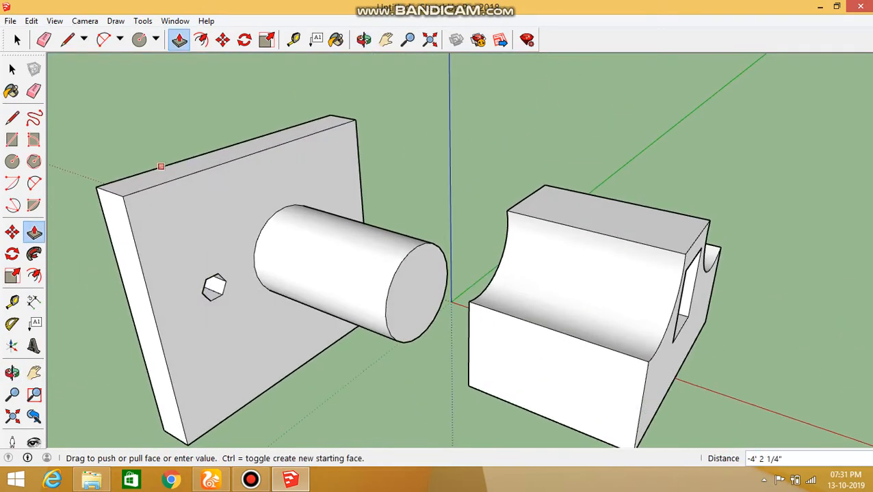
pyautogui.click(160, 167)
pyautogui.moveTo(226, 240); pyautogui.dragTo(232, 274, button='middle')
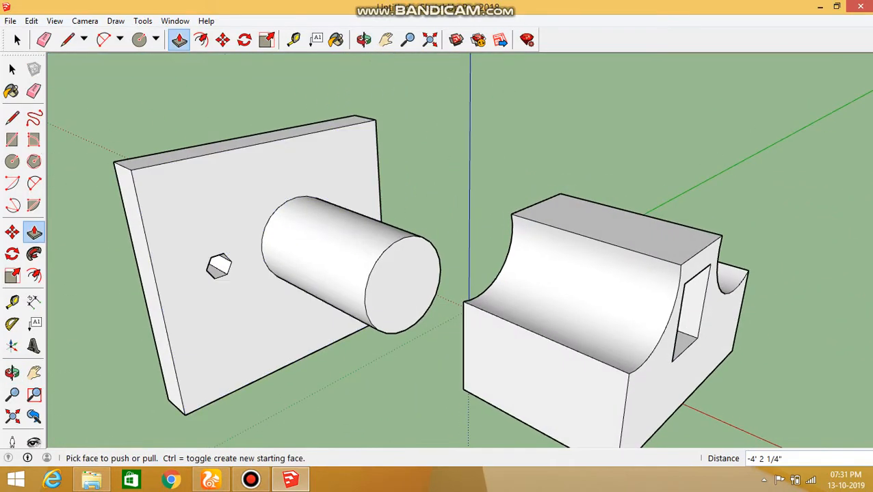
# - Draw a concentric circle with a radius of about 4' on the cylinder's end face
pyautogui.scroll(1, 425, 272)
pyautogui.click(139, 39)
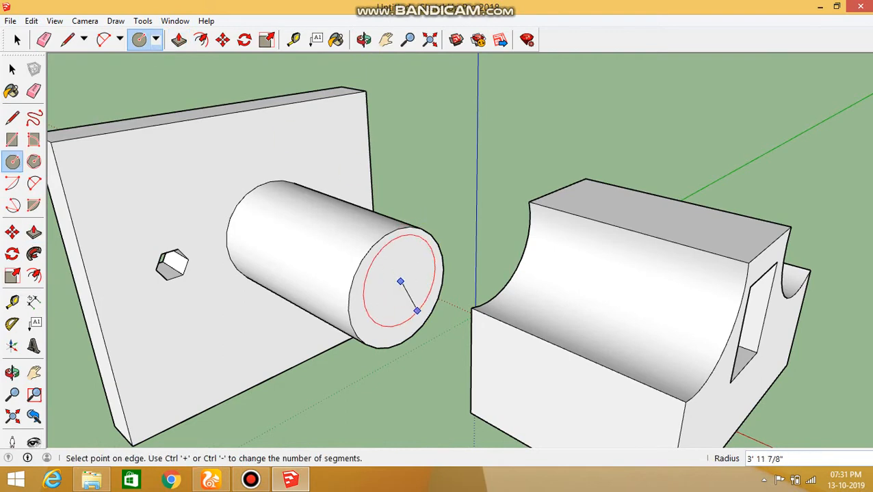
pyautogui.click(416, 312)
# - Try pushing the inner circle about 50' 3" back, past the slab's rear face, and undo it
pyautogui.click(179, 39)
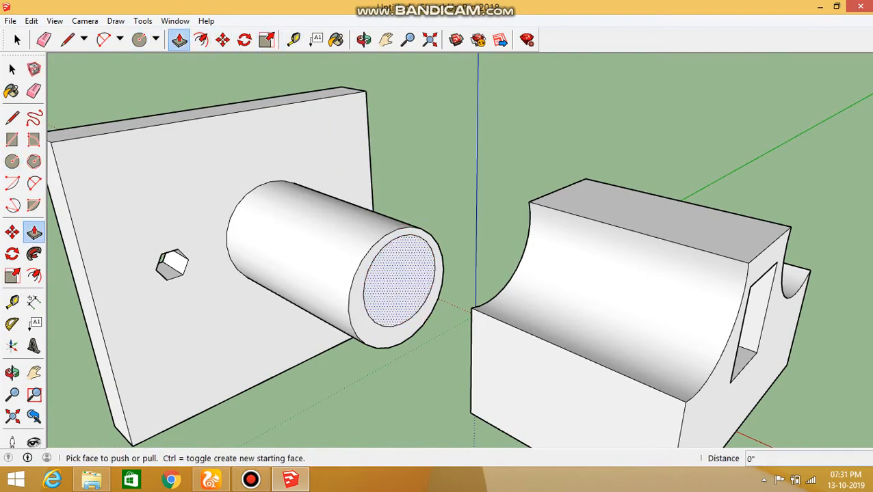
pyautogui.moveTo(400, 280); pyautogui.dragTo(288, 237)
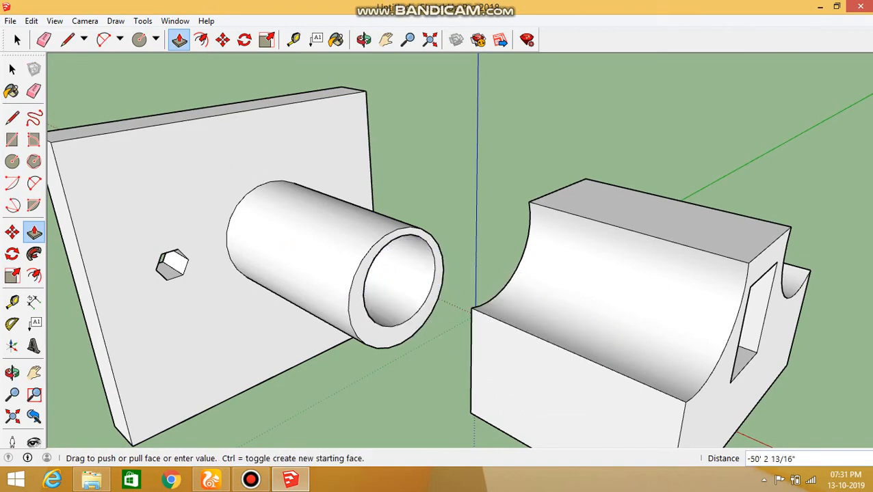
pyautogui.click(215, 111)
pyautogui.moveTo(438, 260); pyautogui.dragTo(742, 250, button='middle')
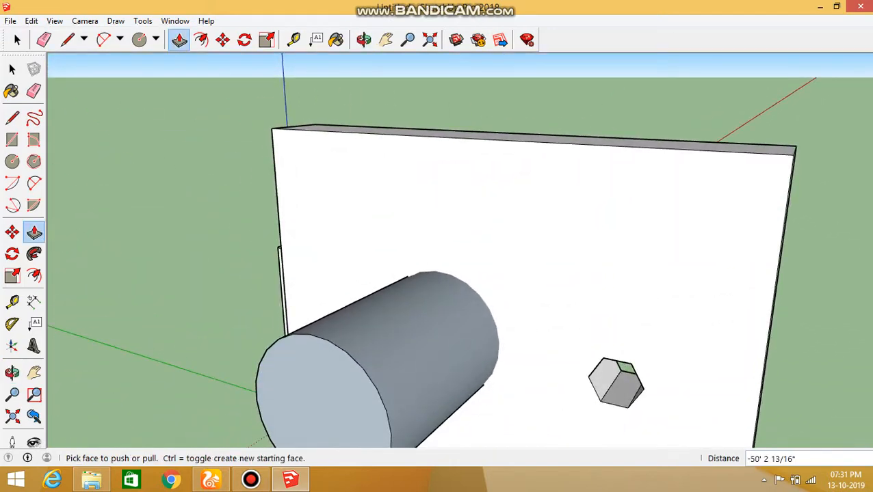
pyautogui.hotkey('ctrl', 'z')
pyautogui.scroll(-2, 617, 245)
pyautogui.moveTo(618, 245); pyautogui.dragTo(321, 294, button='middle')
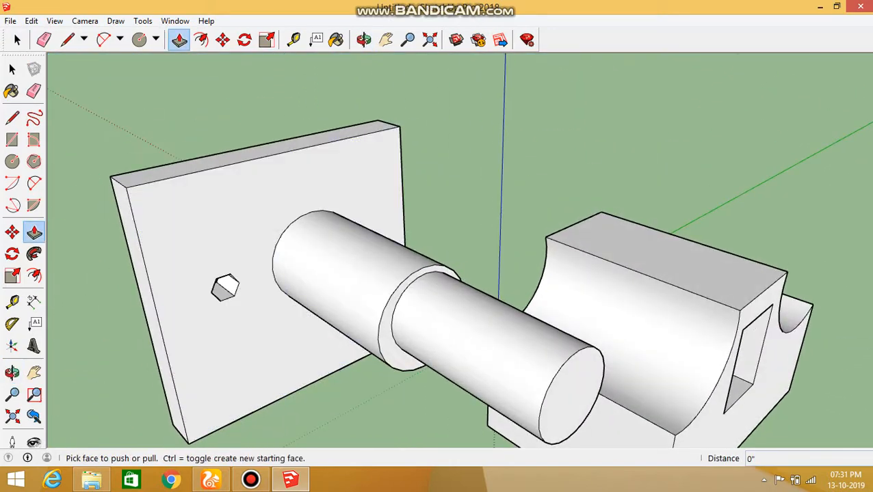
# - Push the end face of the protruding inner cylinder back 39' 4 3/4" to hollow the outer cylinder into a tube
pyautogui.click(568, 394)
pyautogui.click(282, 140)
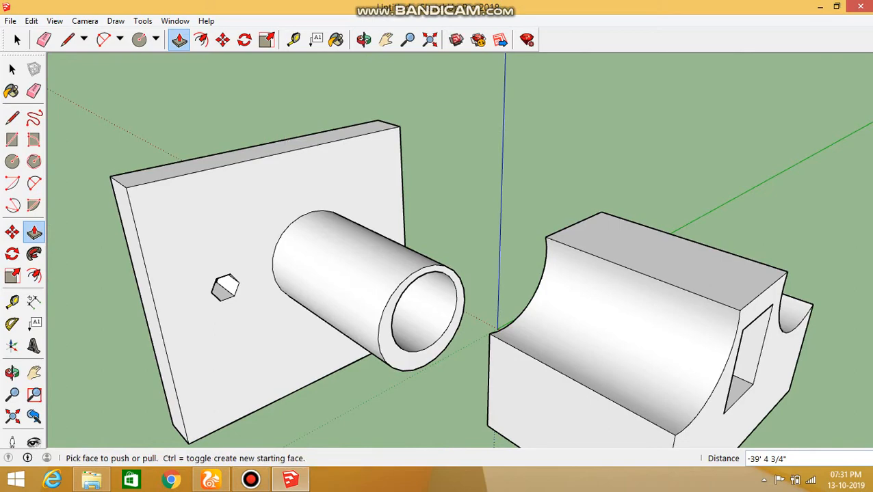
pyautogui.moveTo(287, 219); pyautogui.dragTo(632, 143, button='middle')
pyautogui.moveTo(632, 205); pyautogui.dragTo(206, 243, button='middle')
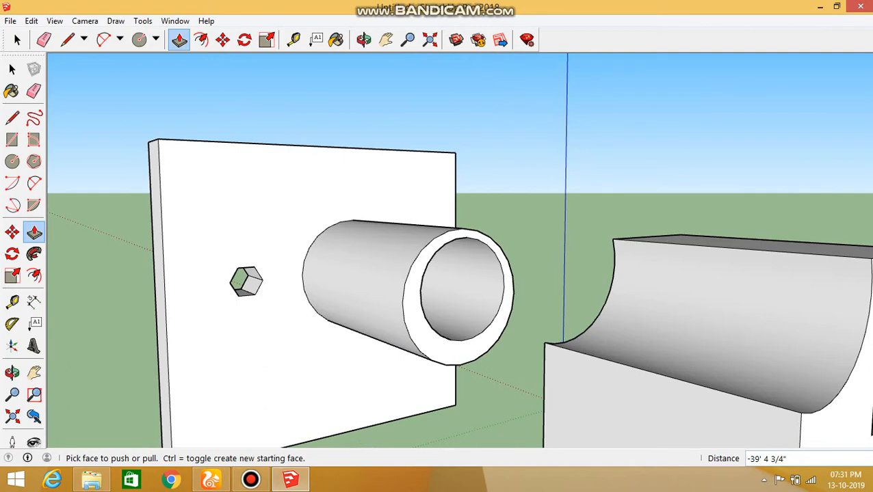
# - Examine the slab with its tube and the carved body together from different distances and angles
pyautogui.scroll(-6, 457, 310)
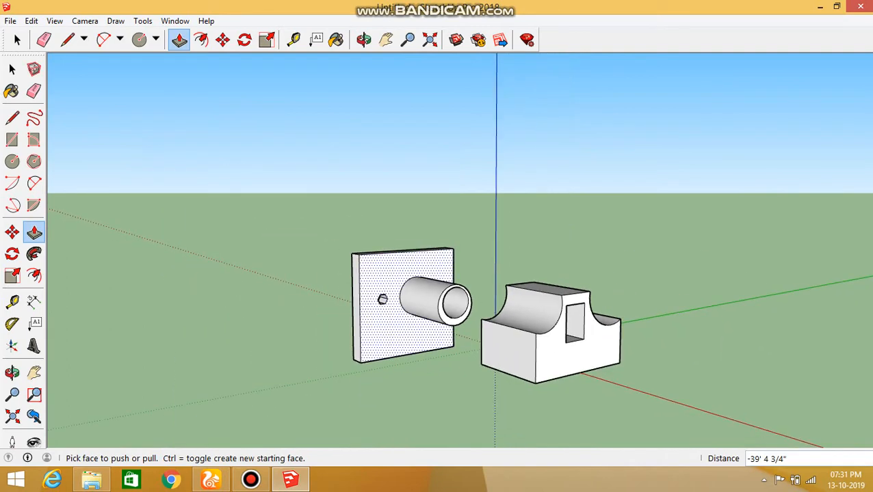
pyautogui.scroll(-3, 382, 299)
pyautogui.scroll(2, 386, 291)
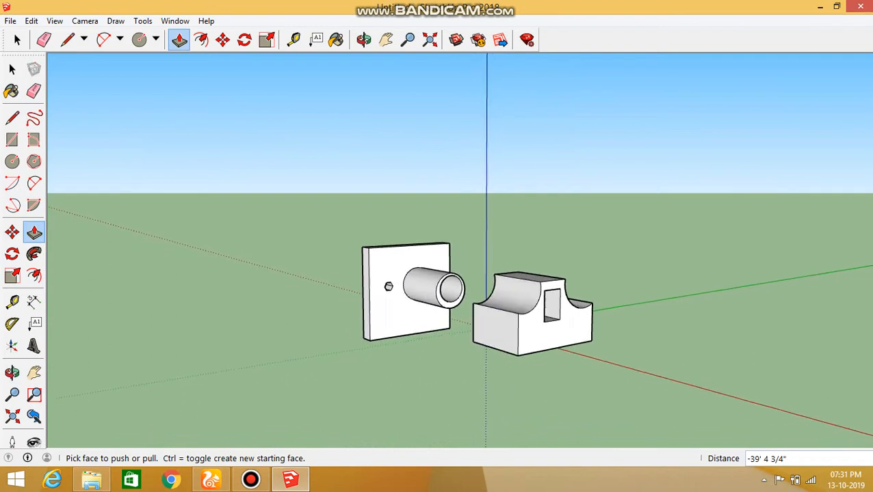
pyautogui.scroll(2, 481, 292)
pyautogui.moveTo(482, 292); pyautogui.dragTo(480, 332, button='middle')
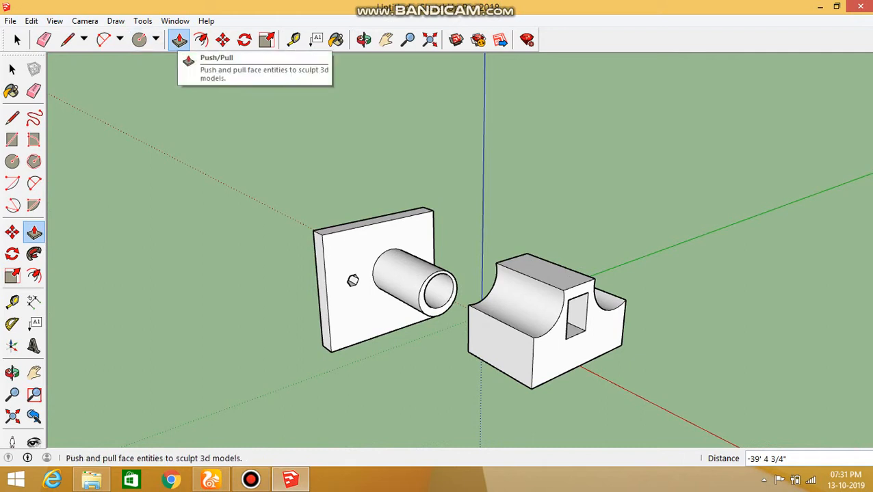
pyautogui.click(17, 40)
pyautogui.scroll(-2, 501, 262)
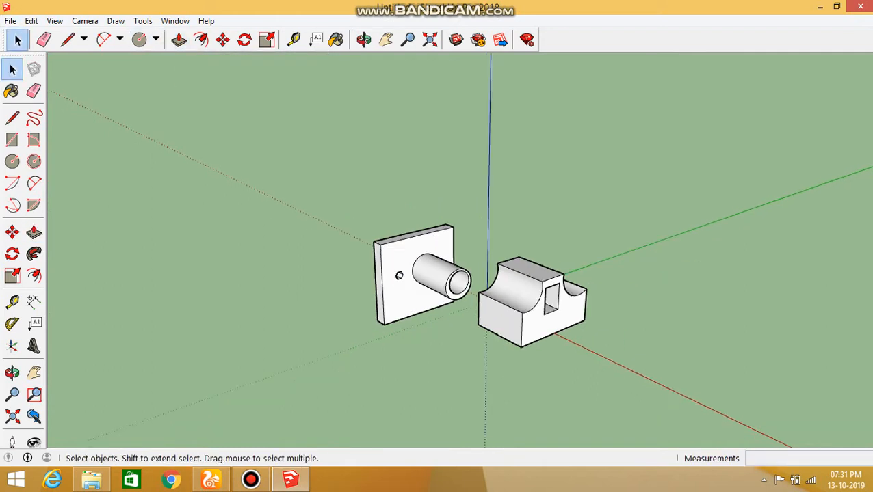
pyautogui.scroll(-1, 488, 261)
# - Draw a large ground rectangle, about 83' 1/2" by 48' 3", in front of the two solids
pyautogui.click(156, 39)
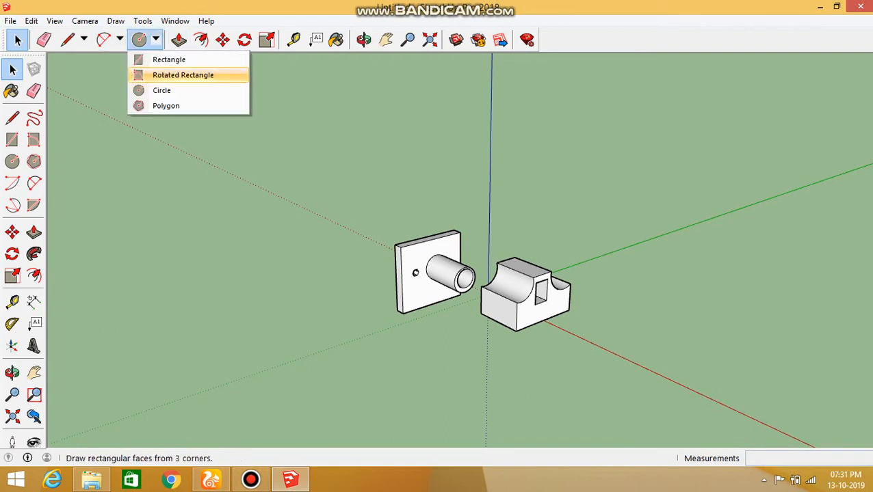
pyautogui.click(165, 74)
pyautogui.click(156, 39)
pyautogui.click(166, 58)
pyautogui.click(267, 346)
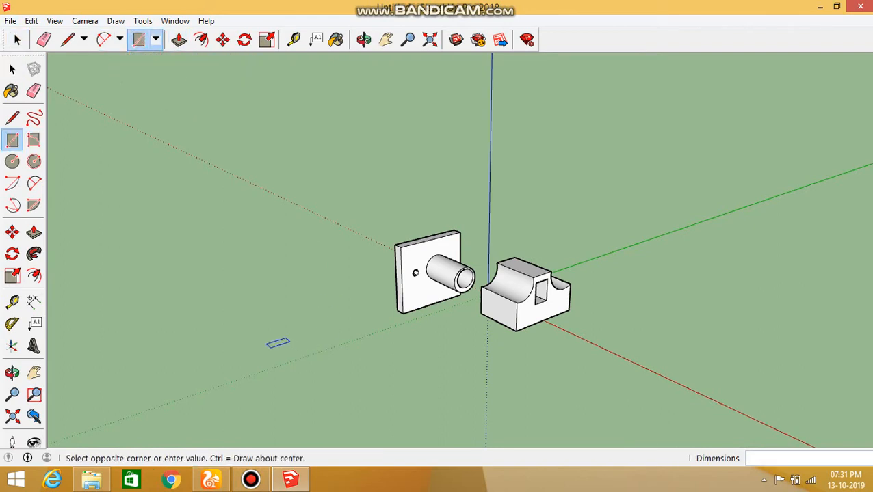
pyautogui.click(517, 394)
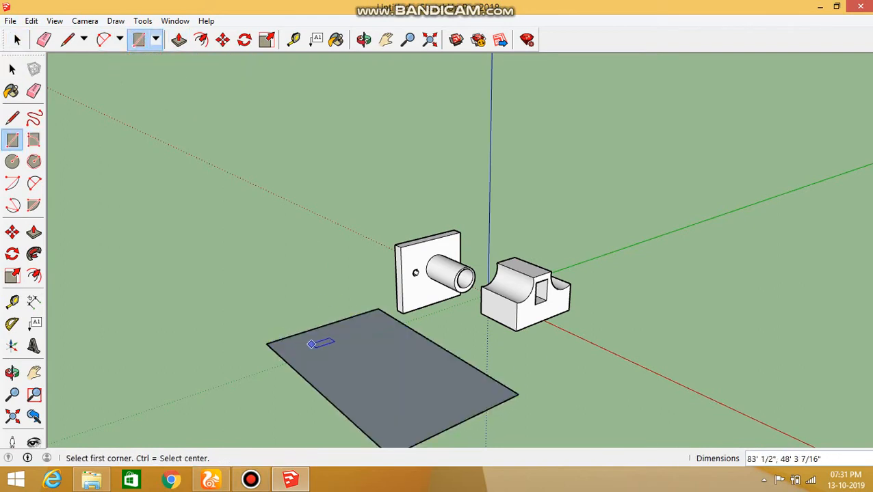
# - Draw a second rectangle, about 74' 2" by 40' 4", inside the large one, leaving a narrow border all round
pyautogui.scroll(2, 311, 344)
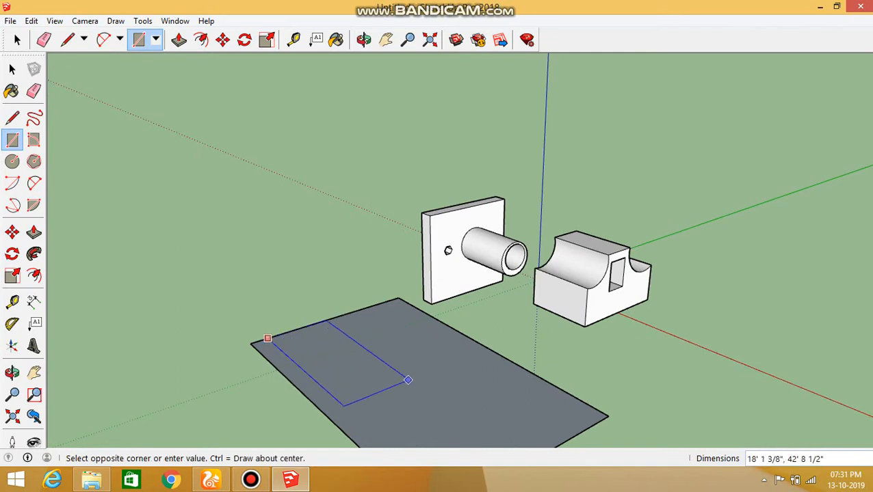
pyautogui.scroll(-1, 348, 360)
pyautogui.press('Escape')
pyautogui.scroll(1, 312, 346)
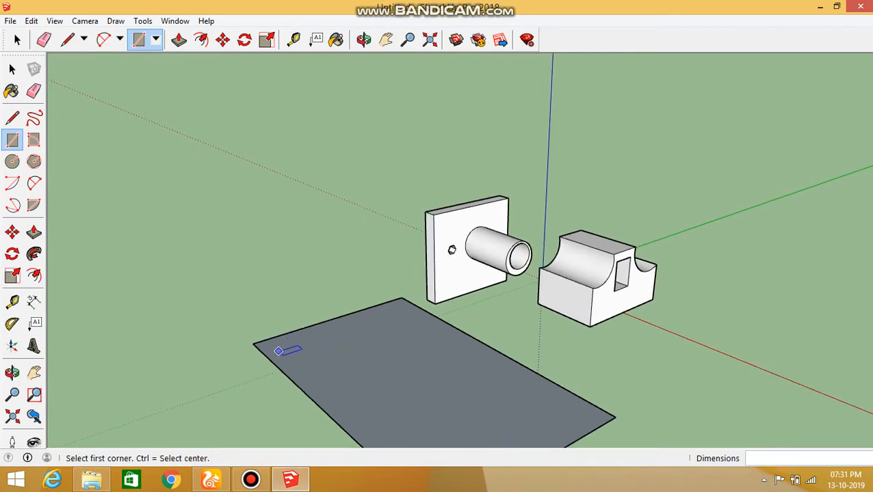
pyautogui.click(277, 349)
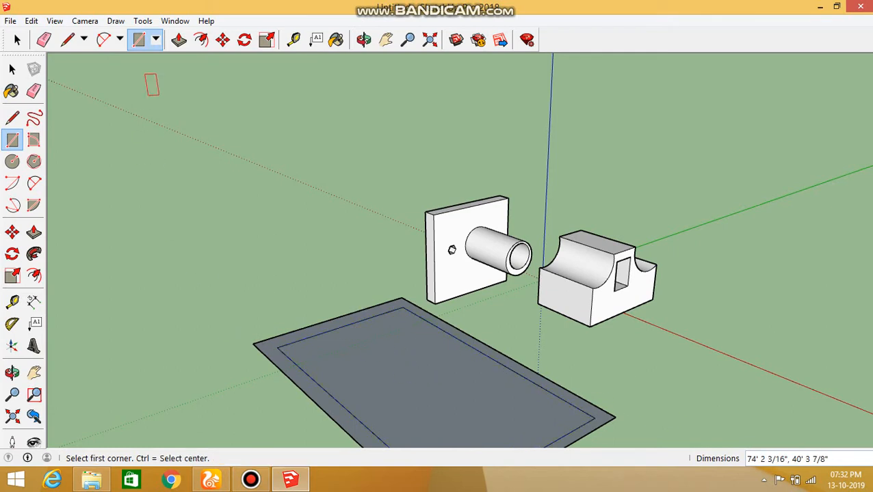
# - Extrude the border between the two rectangles upward 10' to form the enclosing walls
pyautogui.click(178, 39)
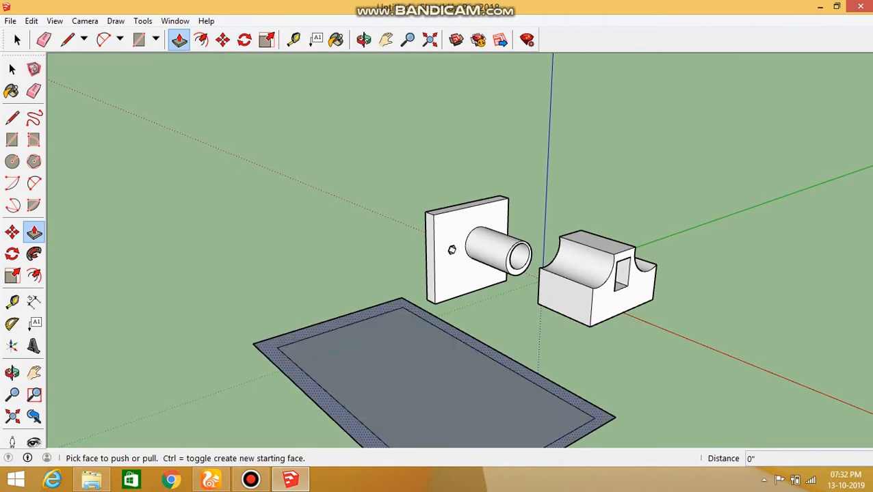
pyautogui.click(499, 358)
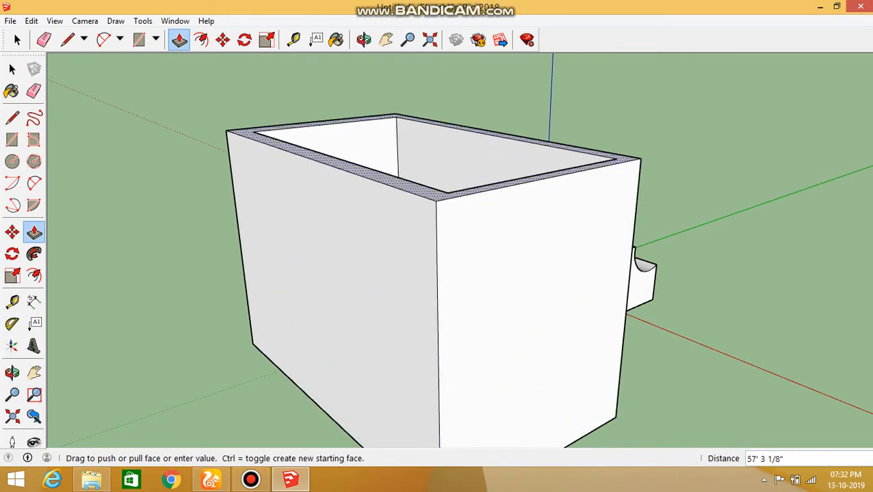
pyautogui.press('Return')
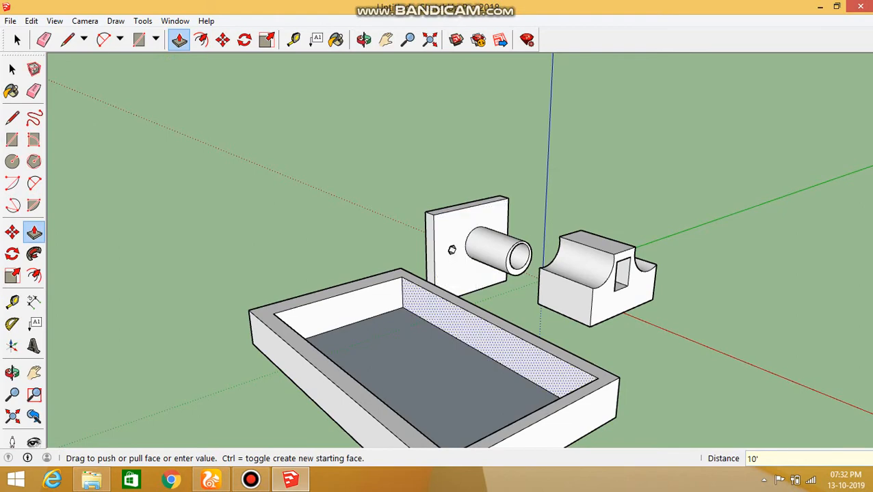
# - Draw an upright door-shaped rectangle on the outer face of a short wall, starting from its bottom edge
pyautogui.scroll(-1, 512, 331)
pyautogui.moveTo(439, 367); pyautogui.dragTo(485, 390, button='middle')
pyautogui.scroll(3, 407, 260)
pyautogui.scroll(2, 471, 349)
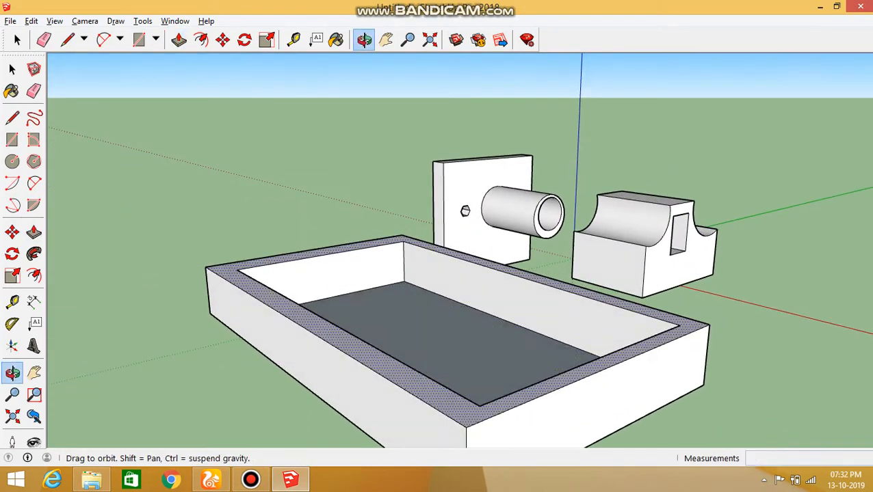
pyautogui.click(139, 39)
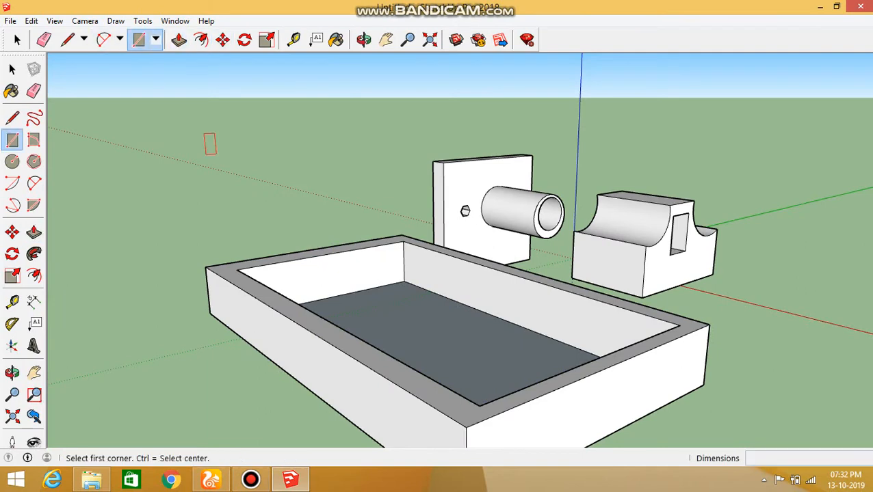
pyautogui.click(605, 436)
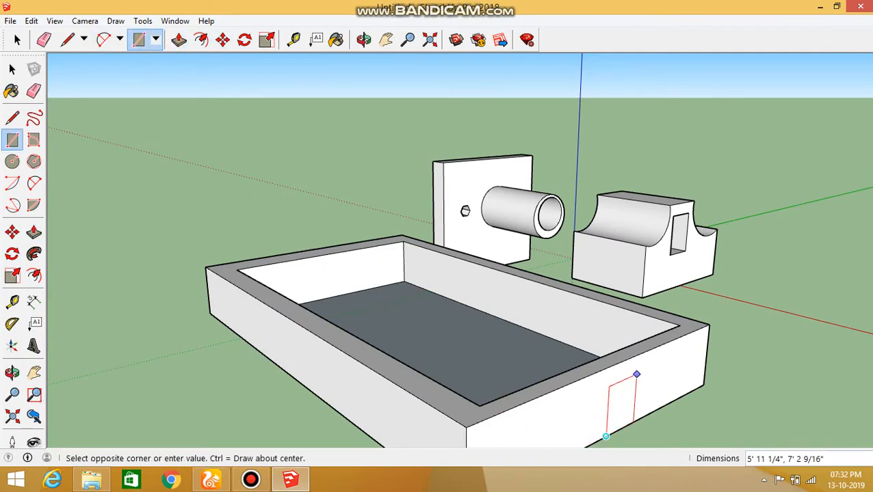
pyautogui.moveTo(638, 390); pyautogui.dragTo(526, 372, button='middle')
pyautogui.scroll(2, 526, 372)
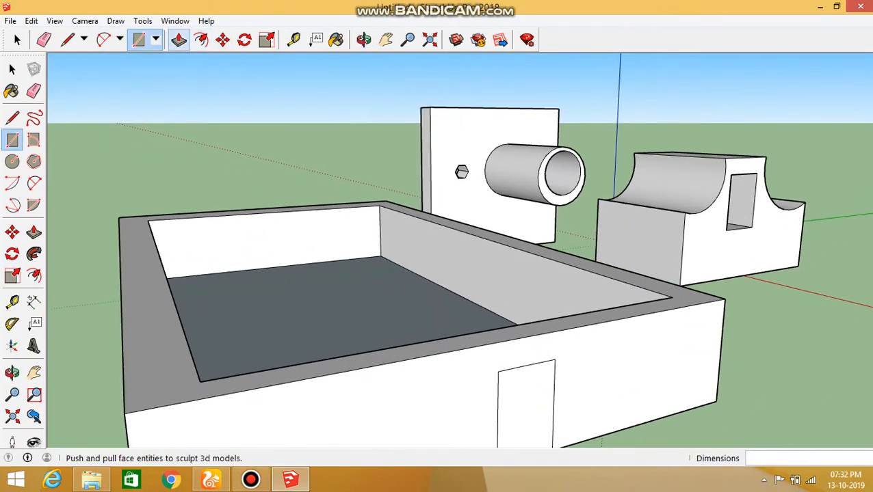
# - Push the door-shaped rectangle through the full wall thickness to cut the doorway
pyautogui.click(179, 39)
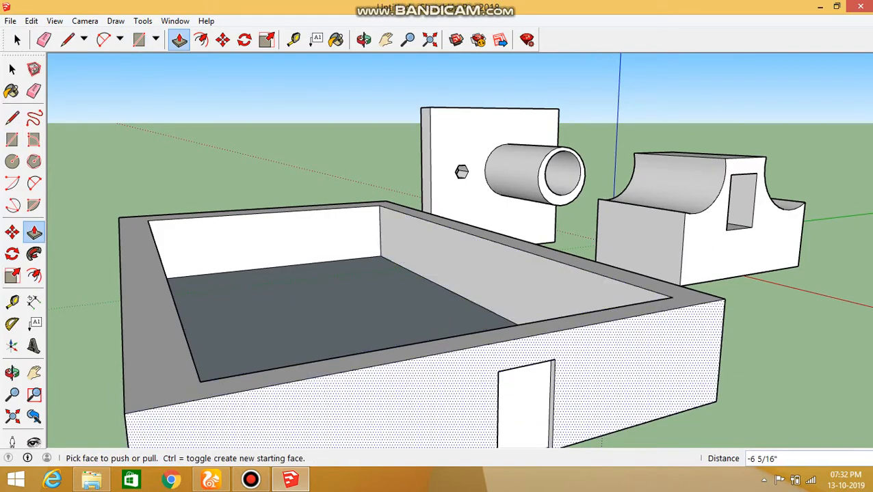
pyautogui.scroll(2, 490, 353)
pyautogui.moveTo(490, 353); pyautogui.dragTo(574, 387, button='middle')
pyautogui.moveTo(574, 387); pyautogui.dragTo(525, 346)
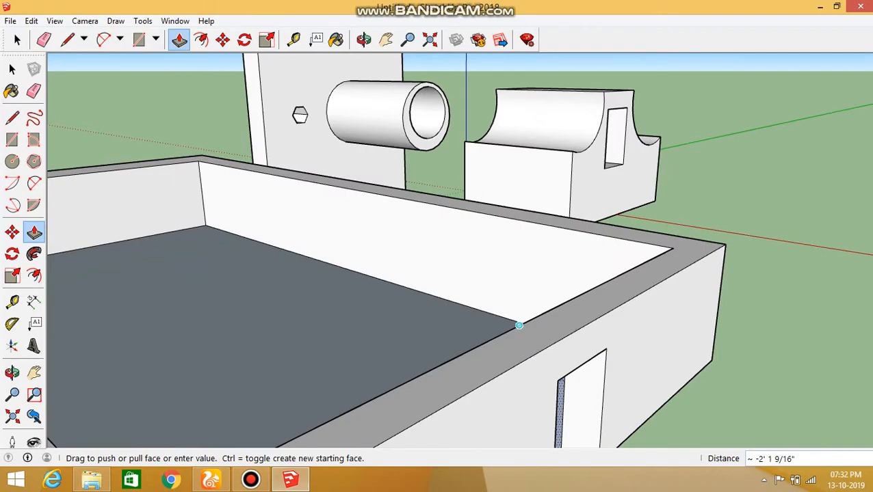
pyautogui.click(519, 326)
pyautogui.scroll(-5, 519, 325)
pyautogui.moveTo(519, 326); pyautogui.dragTo(445, 318, button='middle')
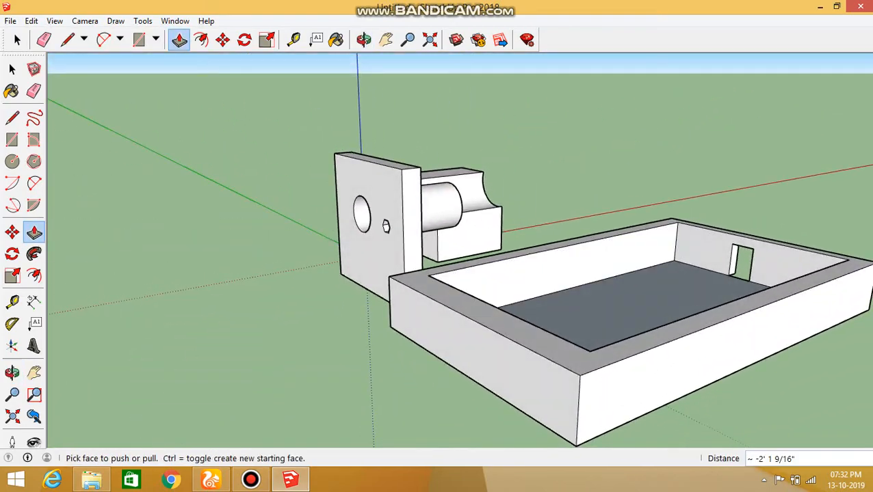
# - Draw a window rectangle, about 10' 3" by 3' 5", on the outer wall face beside the doorway
pyautogui.scroll(3, 705, 257)
pyautogui.moveTo(705, 256); pyautogui.dragTo(438, 273, button='middle')
pyautogui.scroll(-2, 273, 335)
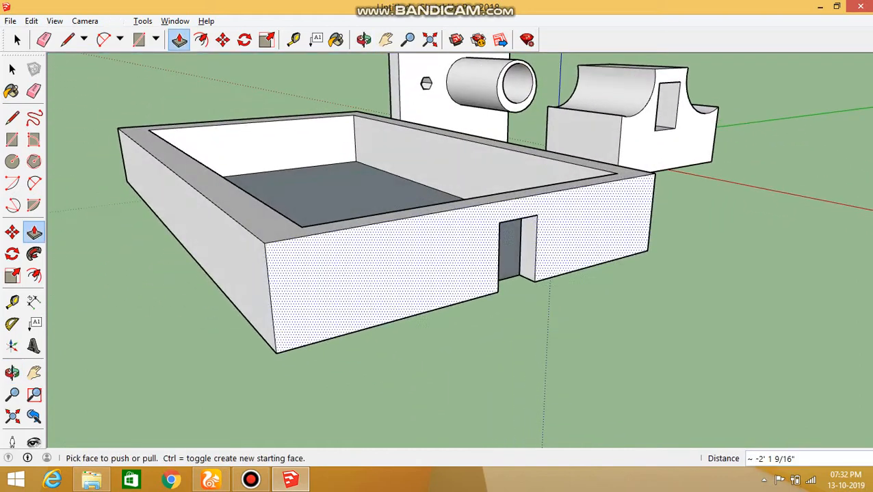
pyautogui.press('r')
pyautogui.click(333, 267)
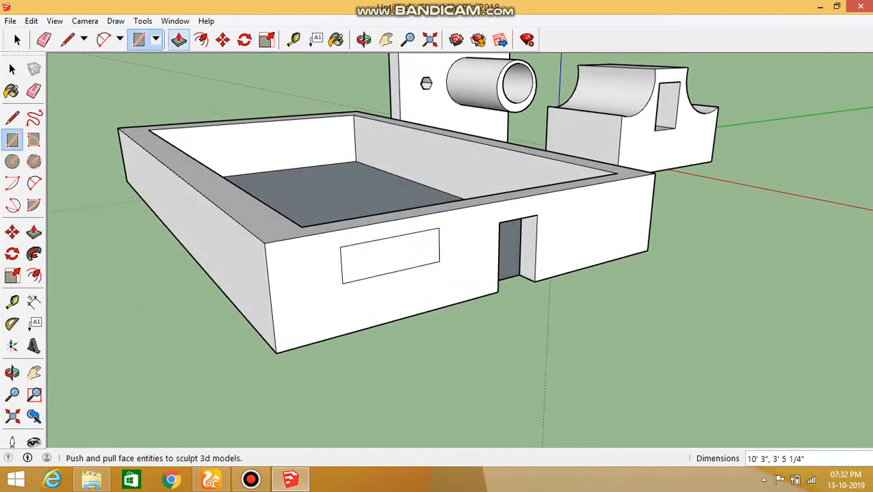
# - Try pushing the window rectangle about 3' 5" into the wall, and undo the push
pyautogui.click(178, 39)
pyautogui.click(390, 257)
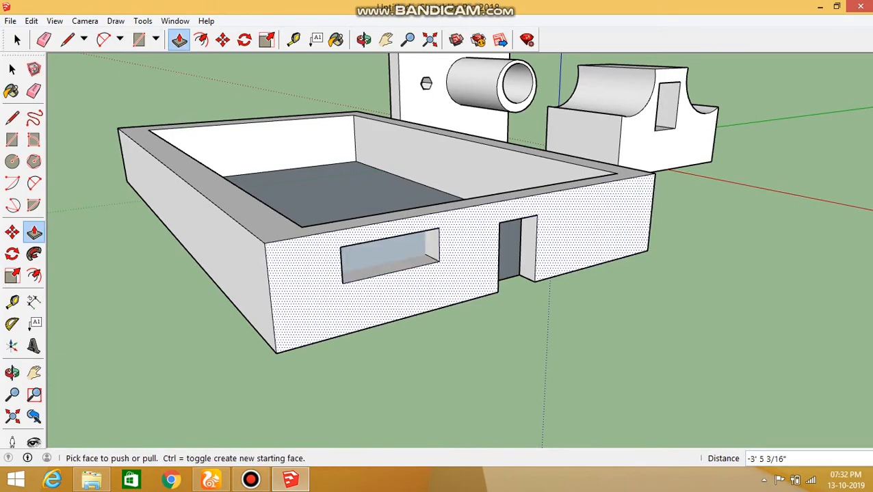
pyautogui.moveTo(547, 253); pyautogui.dragTo(372, 288, button='middle')
pyautogui.moveTo(520, 226); pyautogui.dragTo(383, 233, button='middle')
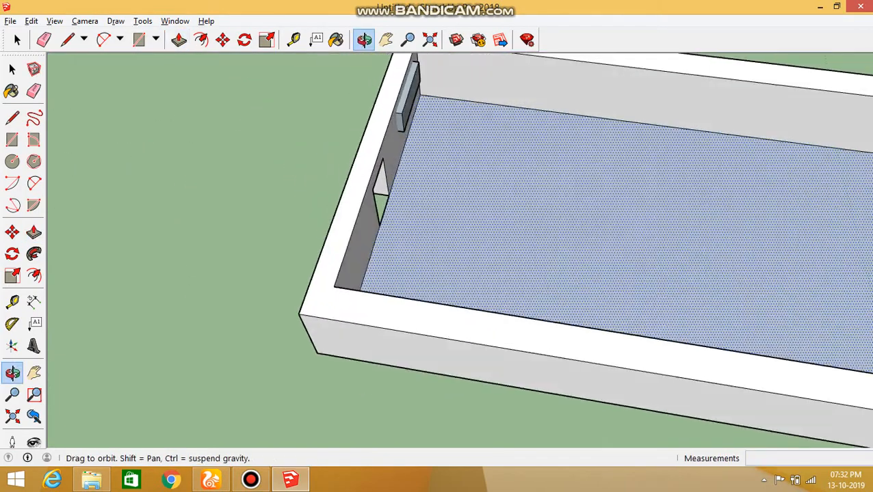
pyautogui.hotkey('ctrl', 'z')
# - Push the window rectangle through to the wall's inner edge to cut the window opening
pyautogui.scroll(2, 387, 120)
pyautogui.moveTo(321, 287); pyautogui.dragTo(519, 243, button='middle')
pyautogui.scroll(2, 239, 240)
pyautogui.click(239, 243)
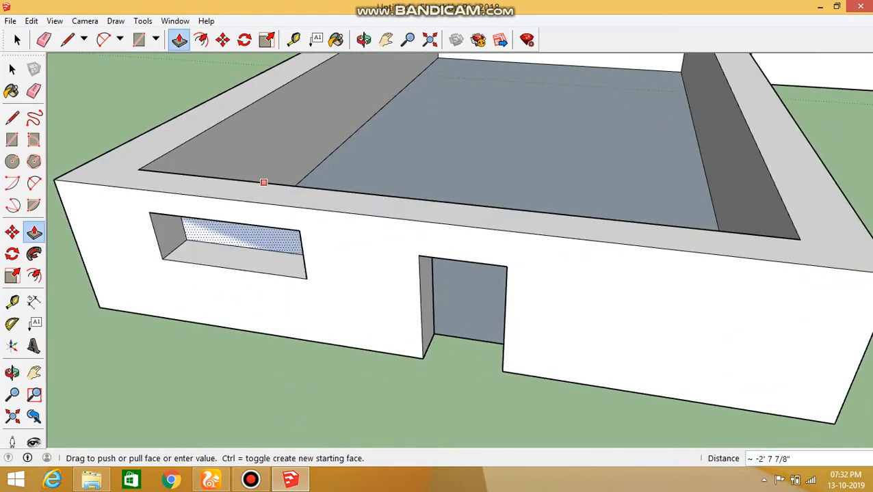
pyautogui.click(264, 184)
# - Select the walled room and both solids and delete them all to clear the model
pyautogui.scroll(-3, 236, 256)
pyautogui.moveTo(235, 257); pyautogui.dragTo(209, 188, button='middle')
pyautogui.scroll(2, 209, 192)
pyautogui.scroll(-3, 209, 196)
pyautogui.moveTo(380, 158); pyautogui.dragTo(321, 212, button='middle')
pyautogui.moveTo(616, 198); pyautogui.dragTo(715, 144, button='middle')
pyautogui.scroll(-3, 517, 164)
pyautogui.scroll(-1, 516, 165)
pyautogui.press('space')
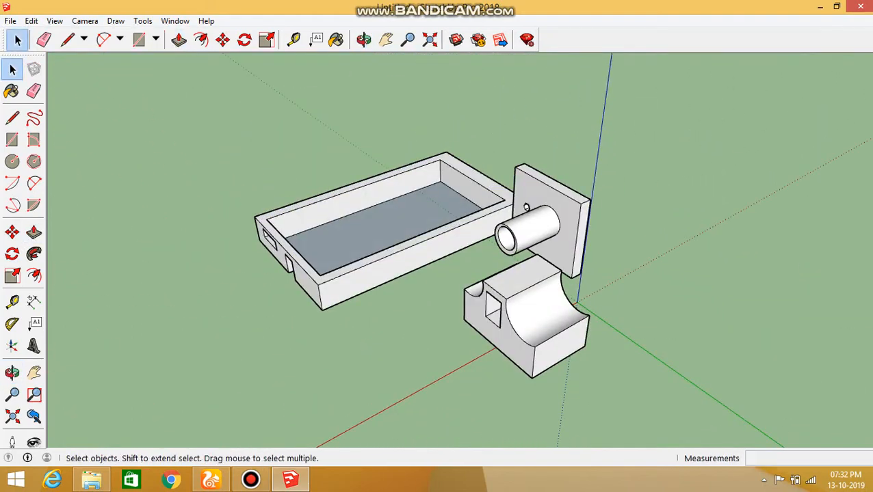
pyautogui.moveTo(449, 244); pyautogui.dragTo(446, 242)
pyautogui.press('Delete')
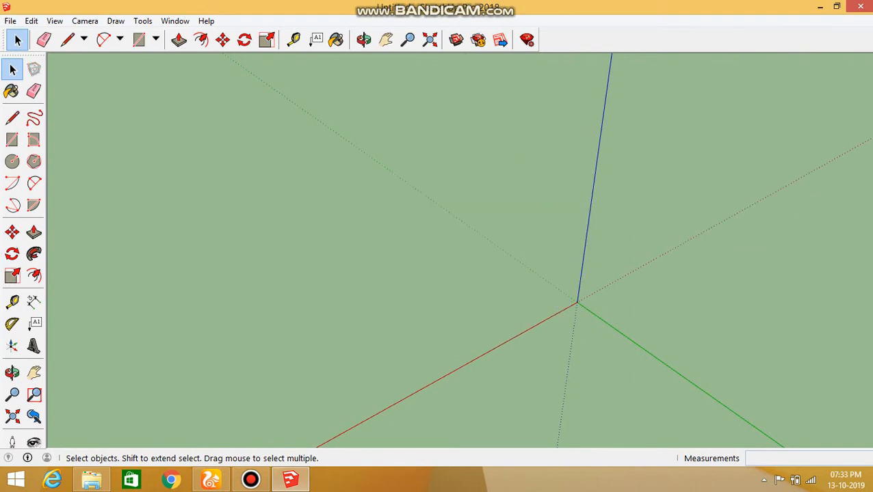
# - Draw a 25' by 25' square on the ground with its first corner at the origin
pyautogui.scroll(-2, 445, 243)
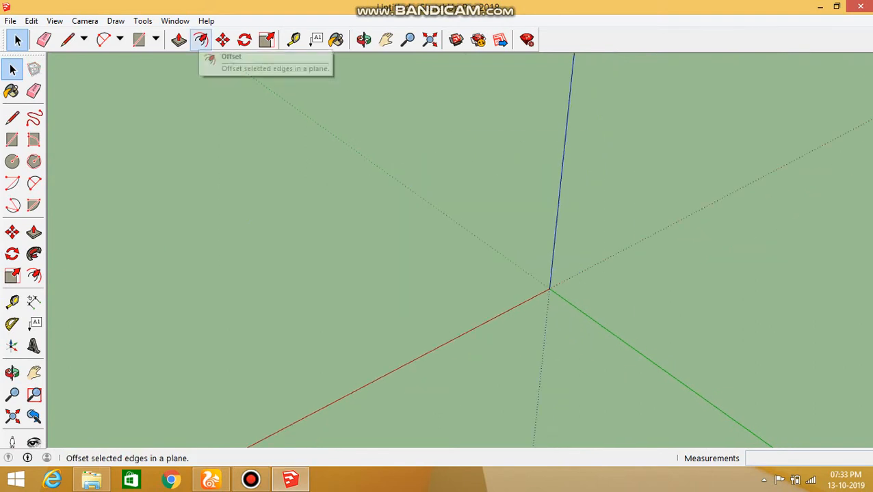
pyautogui.scroll(-3, 321, 157)
pyautogui.moveTo(322, 171); pyautogui.dragTo(407, 154, button='middle')
pyautogui.moveTo(407, 300); pyautogui.dragTo(437, 255, button='middle')
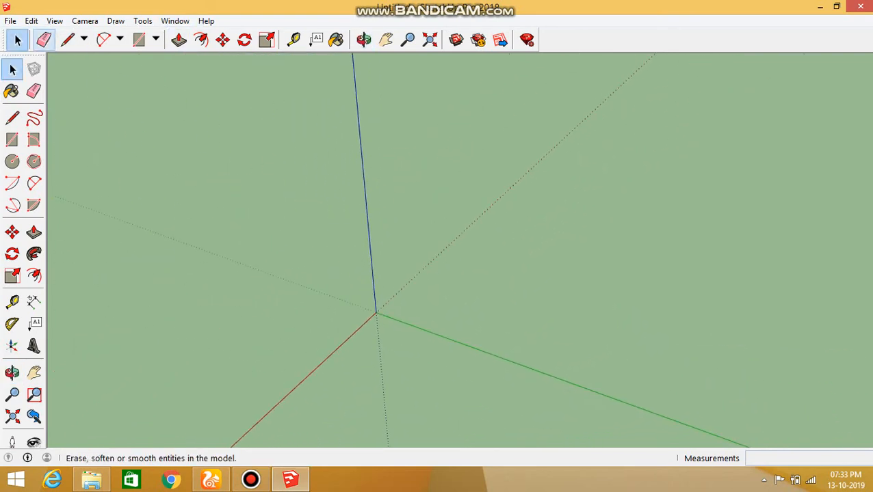
pyautogui.click(139, 39)
pyautogui.scroll(-2, 430, 328)
pyautogui.click(399, 320)
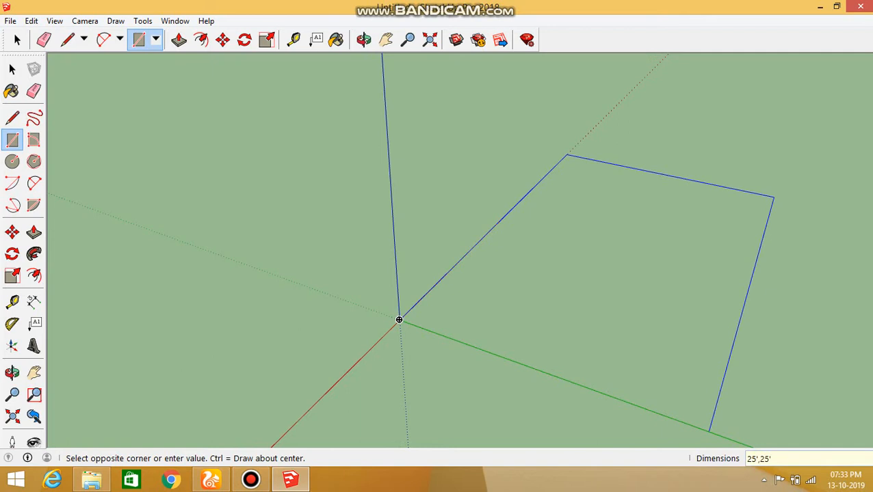
pyautogui.press('Escape')
pyautogui.scroll(8, 410, 346)
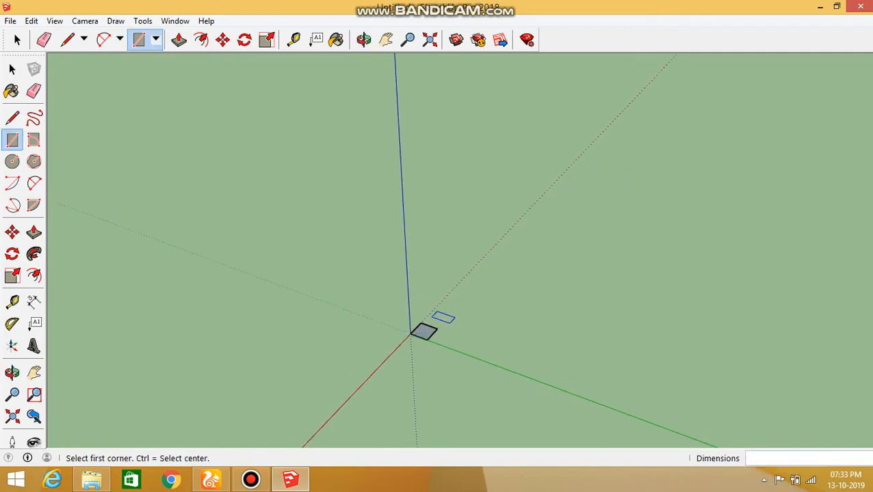
pyautogui.scroll(2, 373, 341)
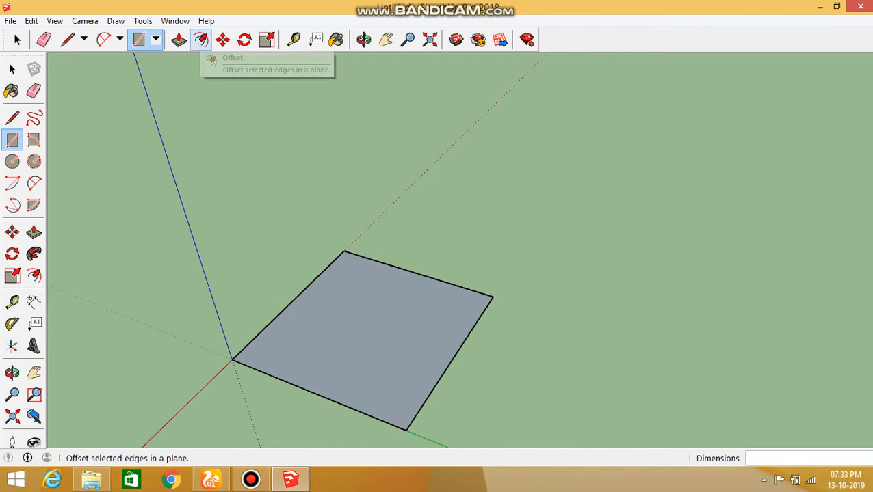
pyautogui.click(200, 39)
pyautogui.click(278, 314)
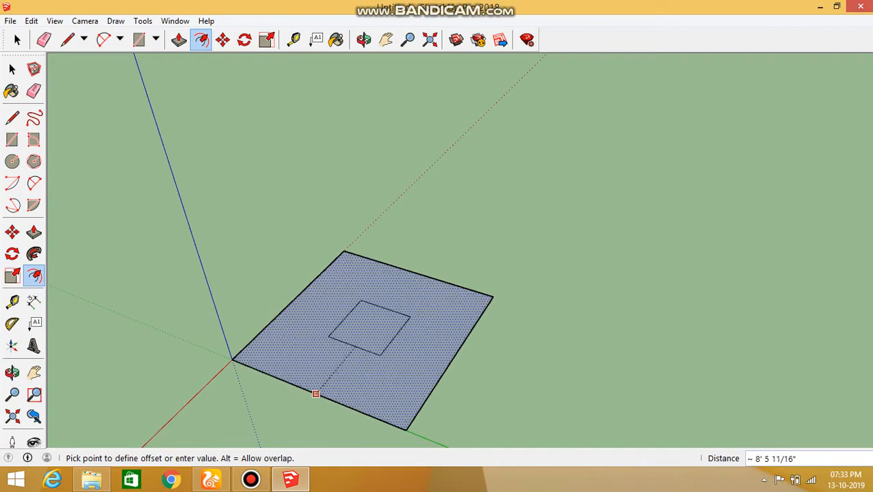
pyautogui.press('Escape')
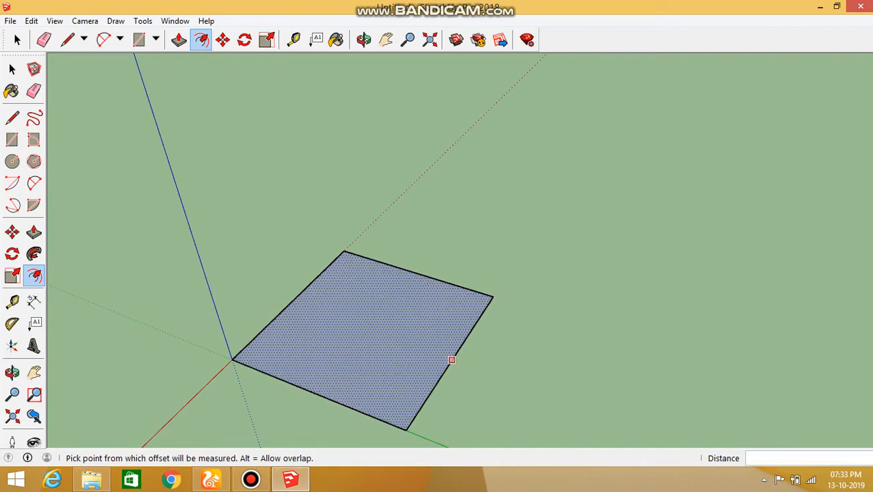
pyautogui.click(451, 360)
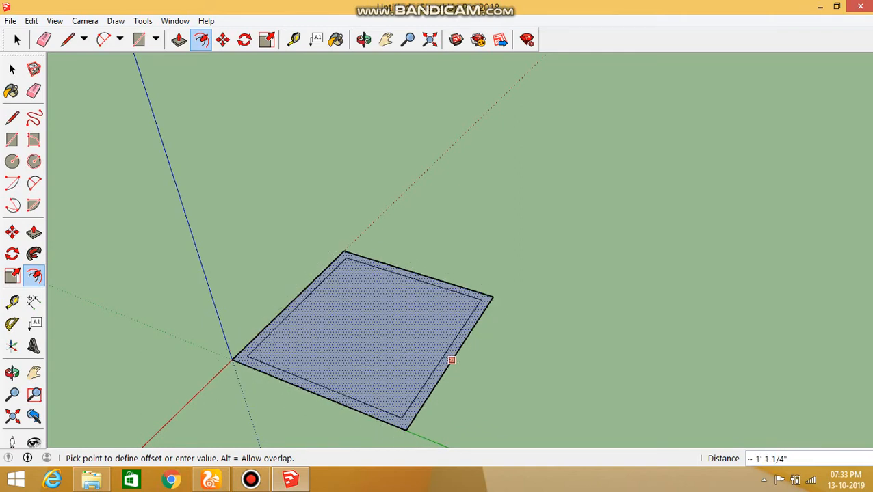
pyautogui.press('Escape')
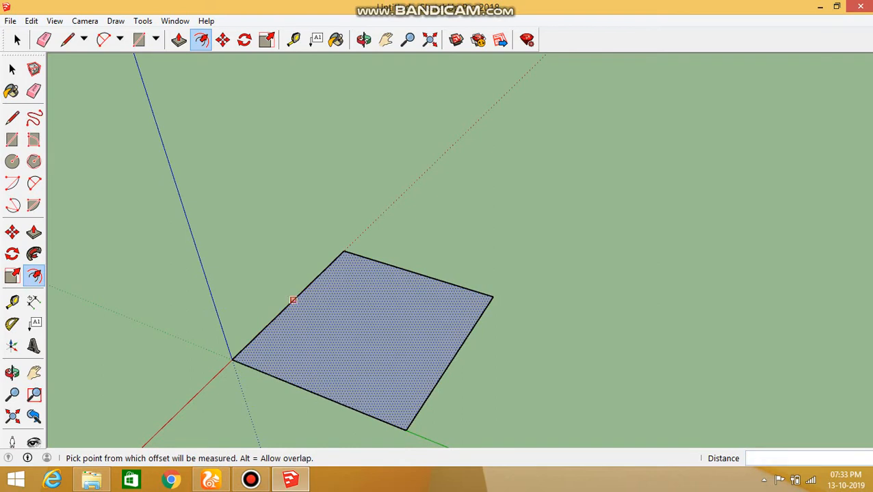
# - Try offsetting the square's edges inward and extruding the resulting border upward about 14' 1"
pyautogui.click(293, 300)
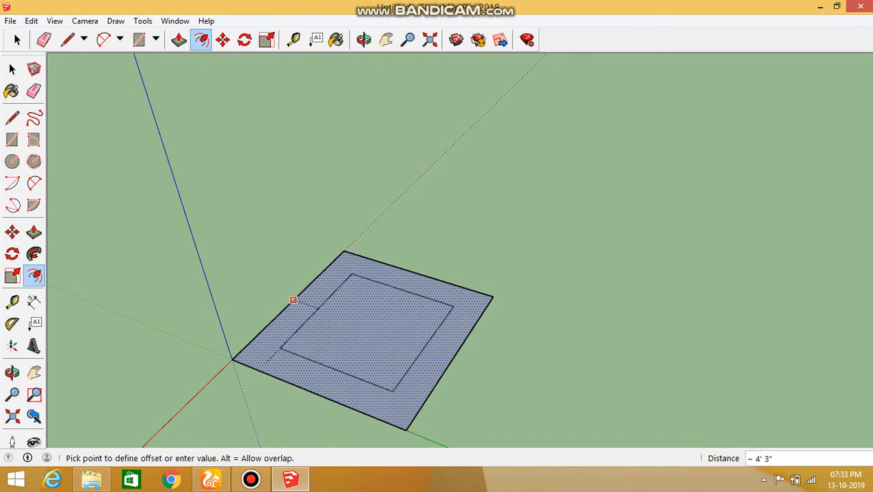
pyautogui.click(293, 300)
pyautogui.scroll(3, 411, 322)
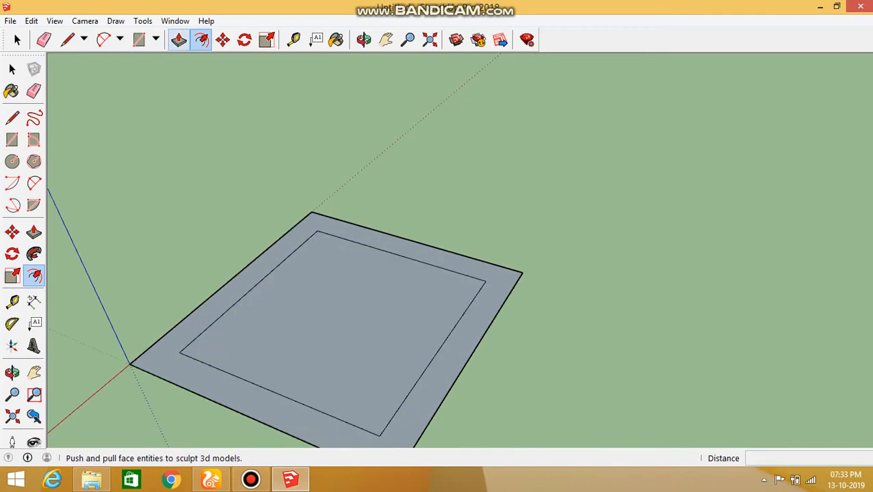
pyautogui.click(179, 39)
pyautogui.moveTo(276, 407); pyautogui.dragTo(232, 266)
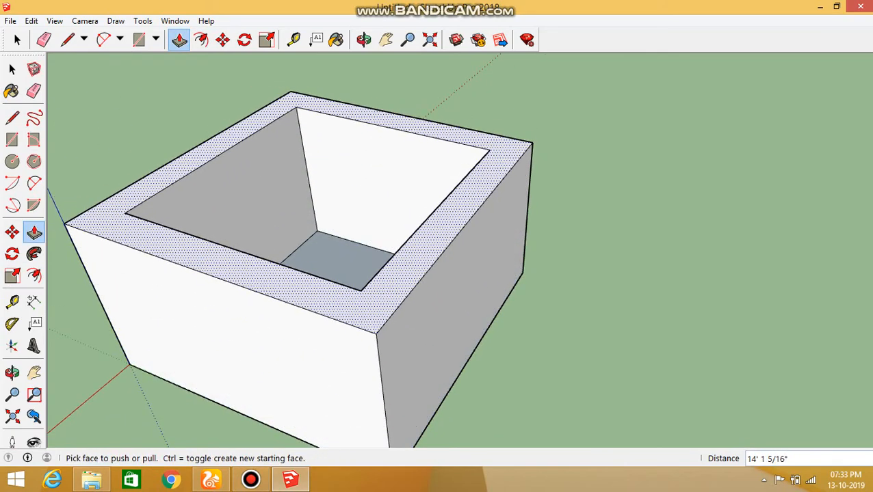
# - Undo the border's extrusion and the offset, leaving only the ground square
pyautogui.hotkey('ctrl', 's')
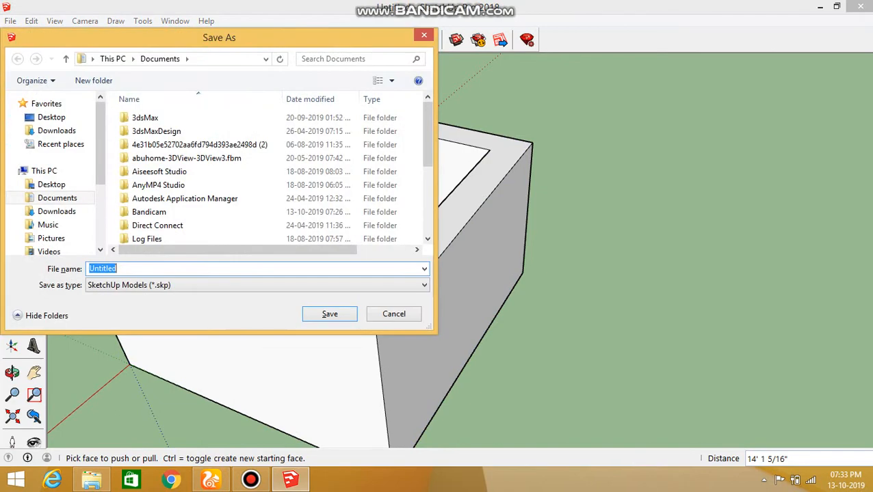
pyautogui.press('Escape')
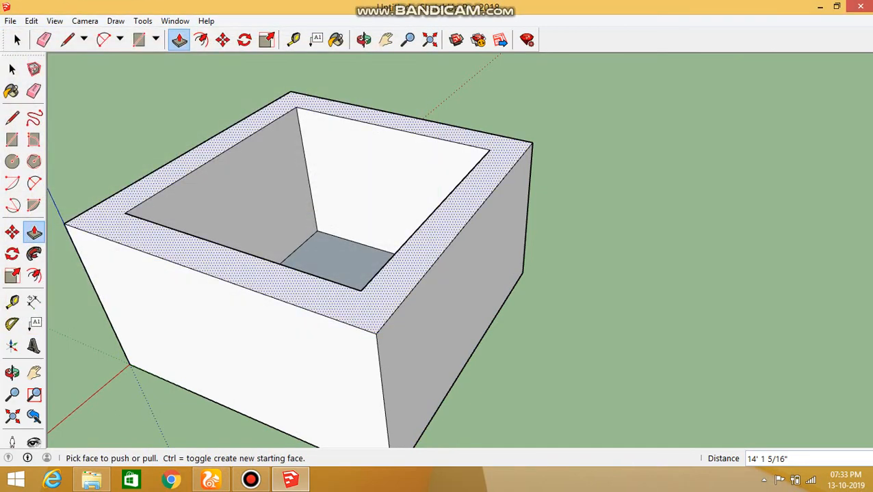
pyautogui.hotkey('ctrl', 'z')
pyautogui.hotkey('ctrl', 'z')
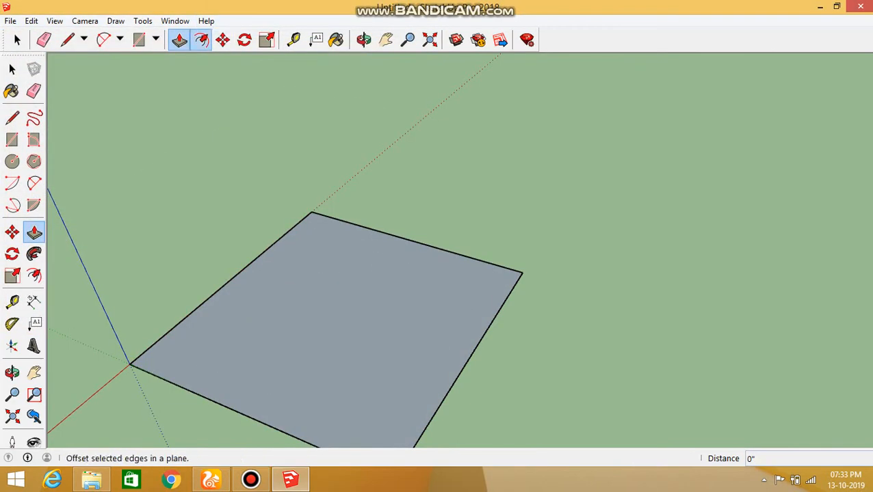
# - Offset the square's edges inward by an exact distance to form a narrow border all round
pyautogui.click(201, 39)
pyautogui.click(232, 279)
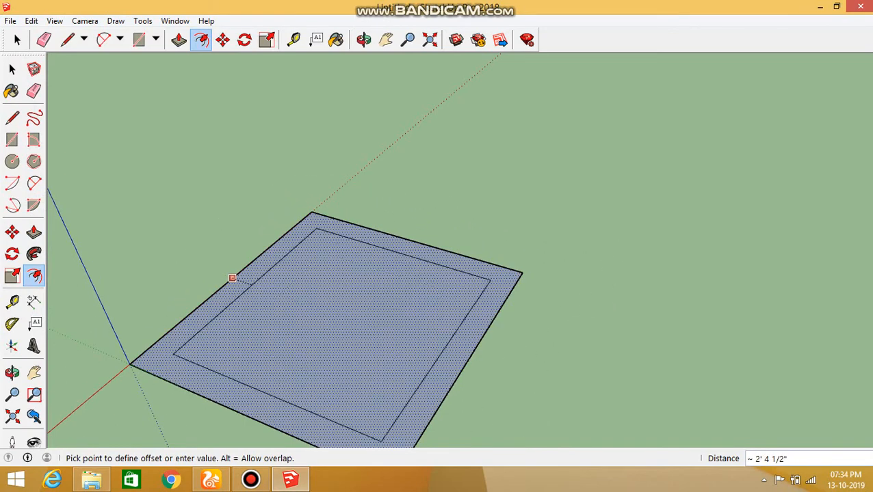
pyautogui.press('Return')
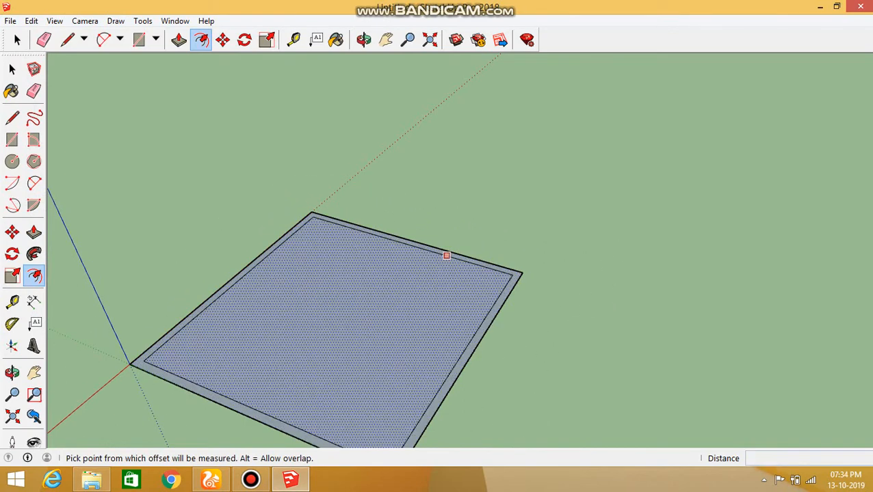
pyautogui.scroll(5, 503, 296)
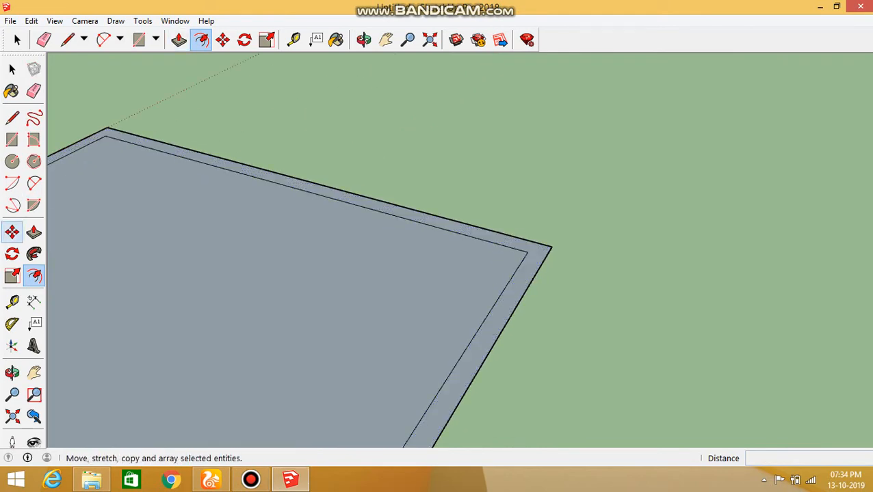
pyautogui.click(34, 302)
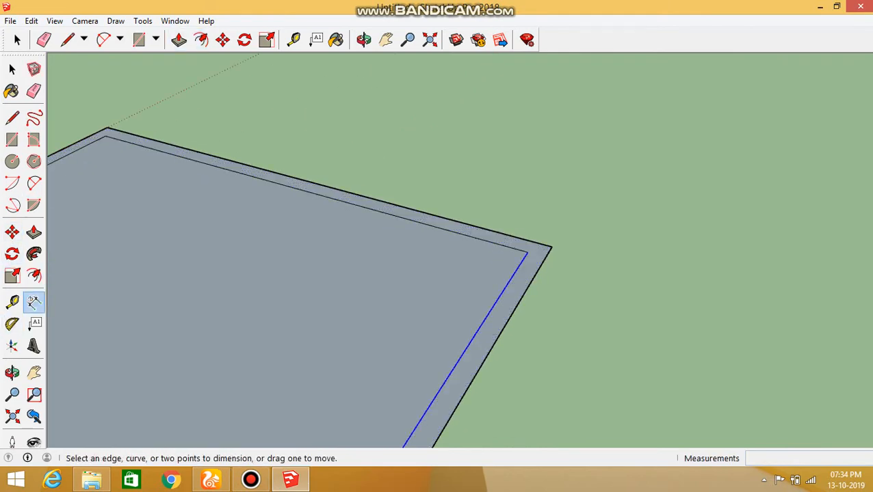
pyautogui.click(527, 251)
pyautogui.scroll(3, 537, 255)
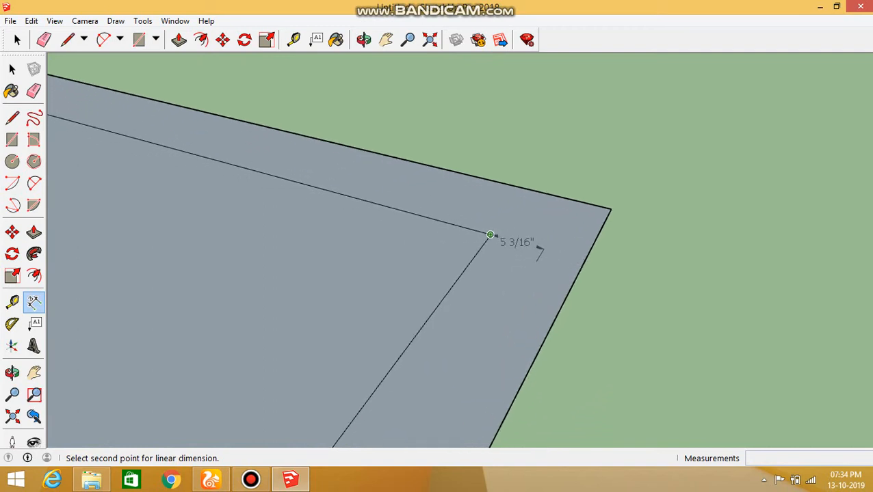
pyautogui.press('Escape')
pyautogui.scroll(-5, 486, 260)
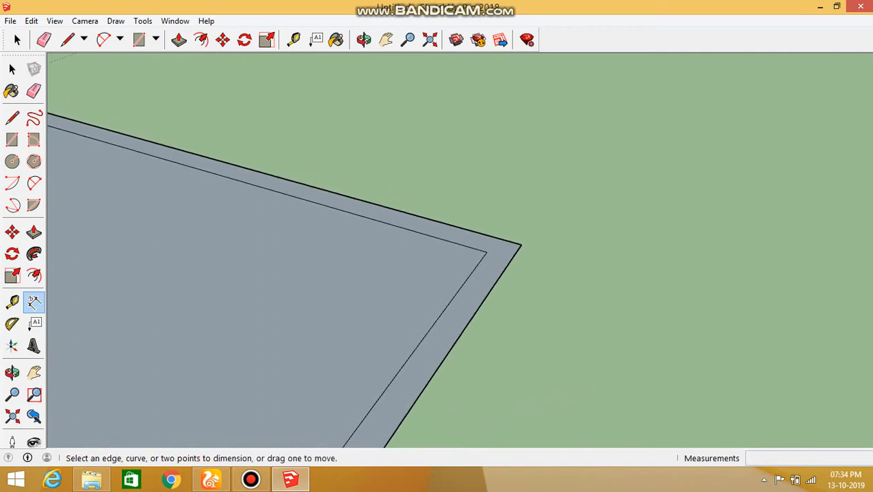
# - Extrude the narrow border upward 10' to form the walls of the square room
pyautogui.click(179, 40)
pyautogui.click(451, 324)
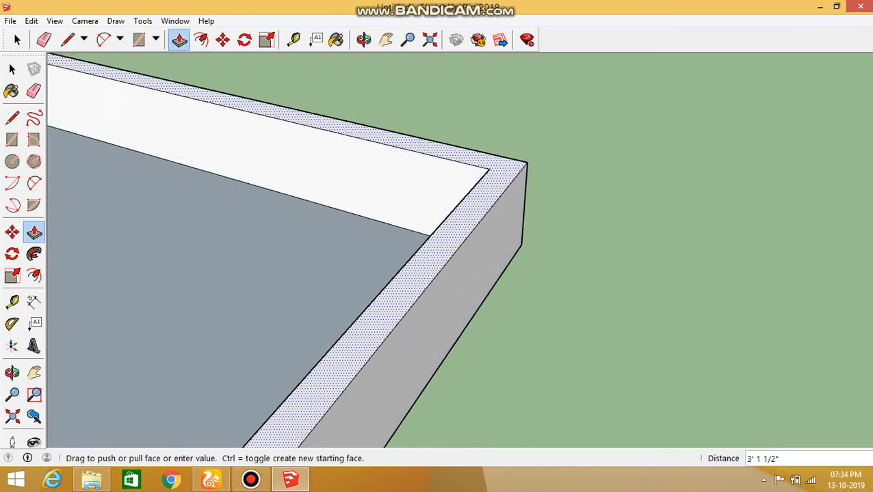
pyautogui.scroll(-3, 548, 137)
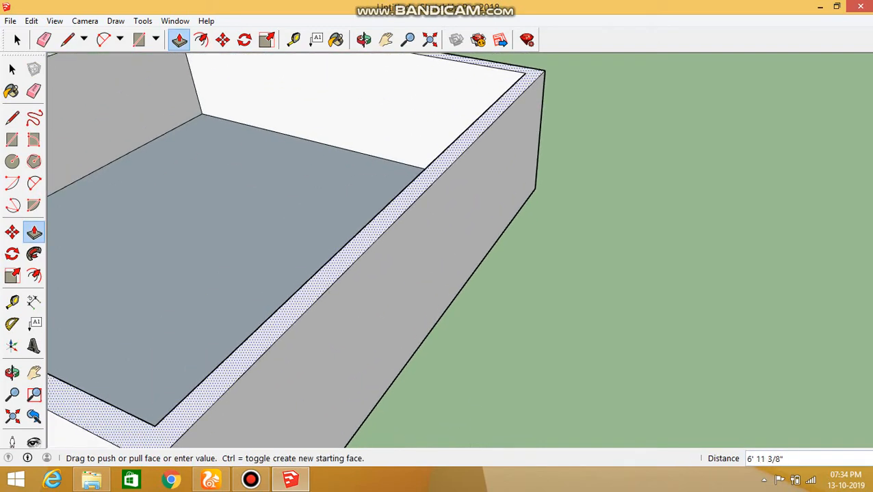
pyautogui.press('Return')
pyautogui.scroll(-3, 496, 145)
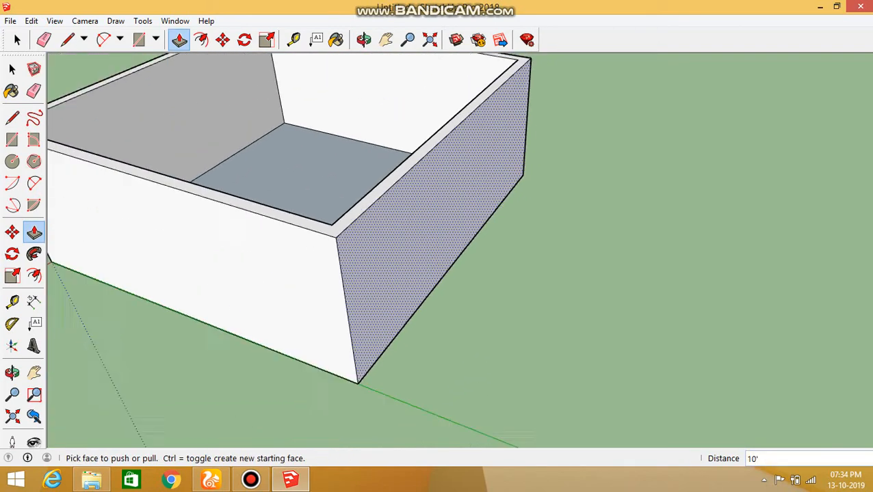
pyautogui.moveTo(496, 145); pyautogui.dragTo(441, 103, button='middle')
pyautogui.scroll(2, 465, 205)
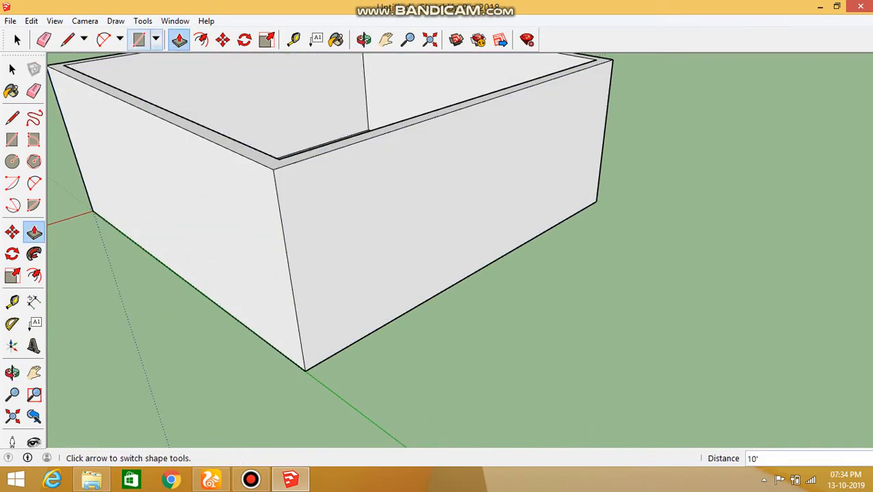
# - Draw a window rectangle about 5' 7" by 3' 5" on the outer face of the room's front wall
pyautogui.click(139, 40)
pyautogui.click(343, 204)
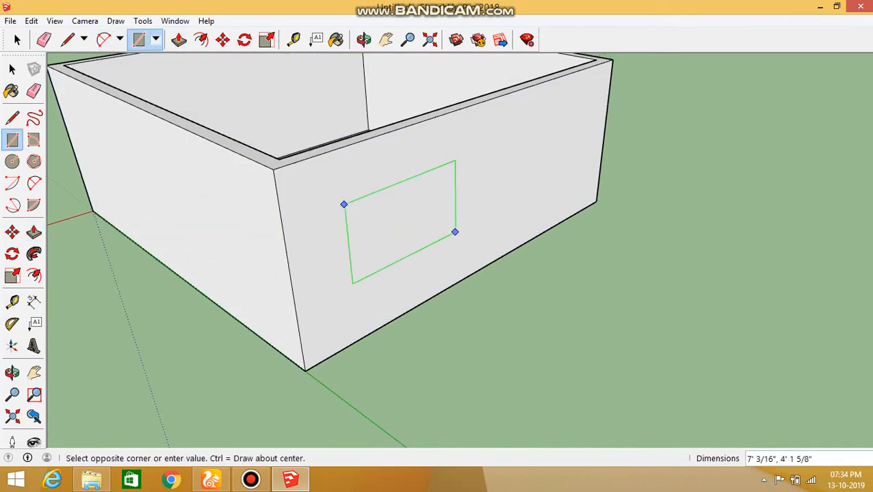
pyautogui.scroll(3, 429, 242)
pyautogui.click(438, 224)
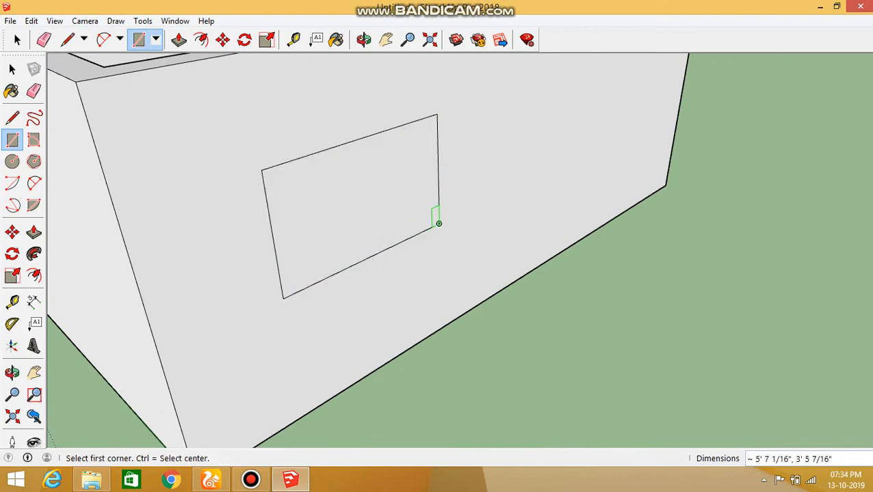
# - Offset the window rectangle's edges inward by 2" to form a narrow frame
pyautogui.click(201, 40)
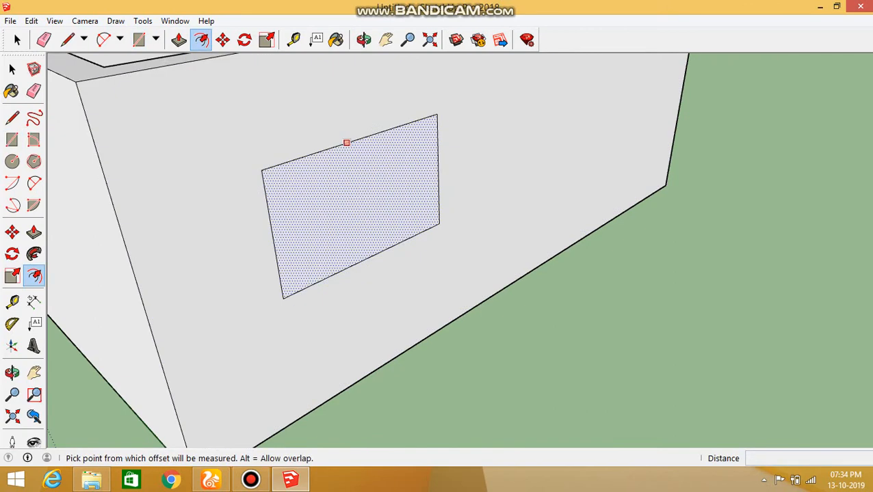
pyautogui.moveTo(347, 142); pyautogui.dragTo(355, 200)
pyautogui.hotkey('ctrl', 'z')
pyautogui.click(361, 138)
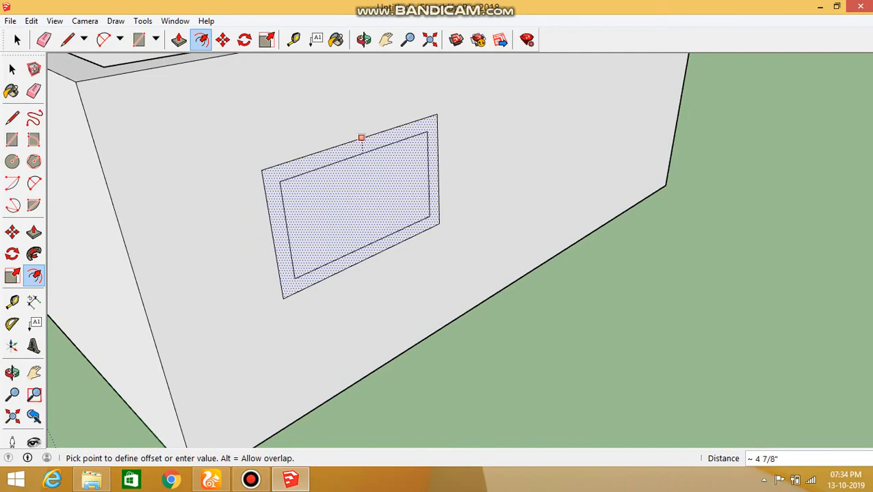
pyautogui.write('2')
pyautogui.press('Return')
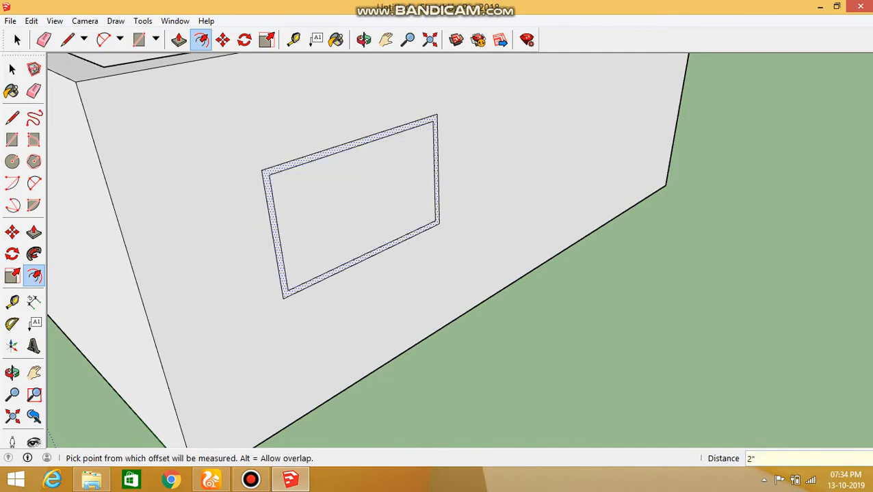
# - Extrude the narrow window frame 2" outward from the wall
pyautogui.scroll(5, 259, 156)
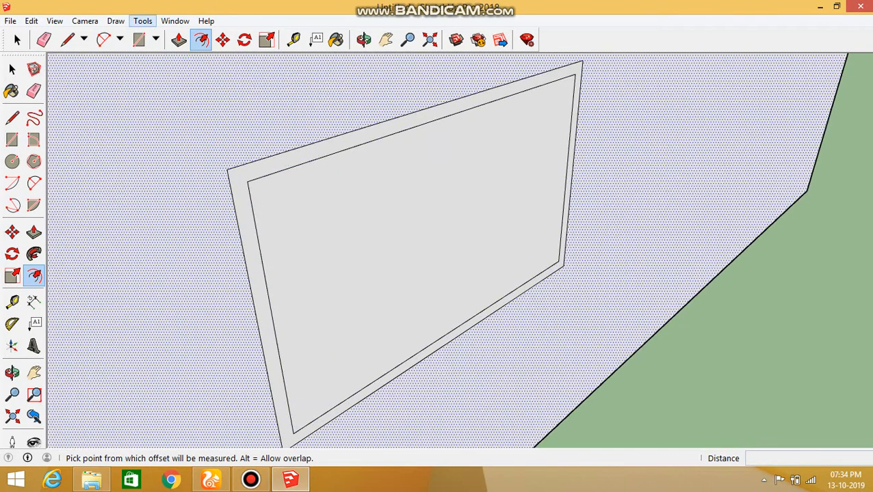
pyautogui.press('p')
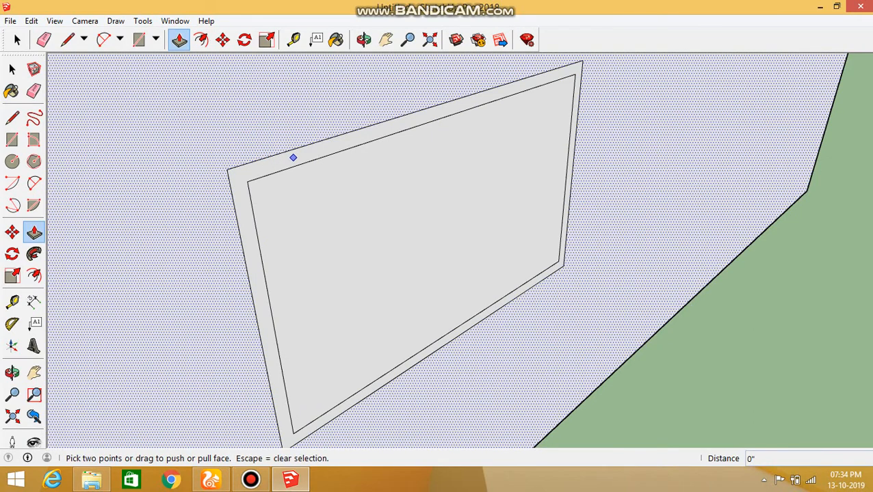
pyautogui.click(259, 169)
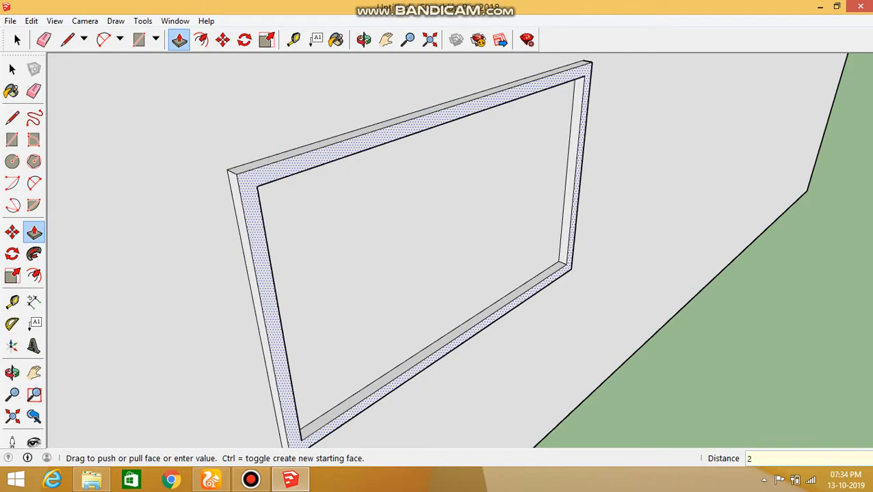
pyautogui.press('Return')
pyautogui.scroll(-3, 367, 215)
pyautogui.moveTo(369, 213); pyautogui.dragTo(192, 205, button='middle')
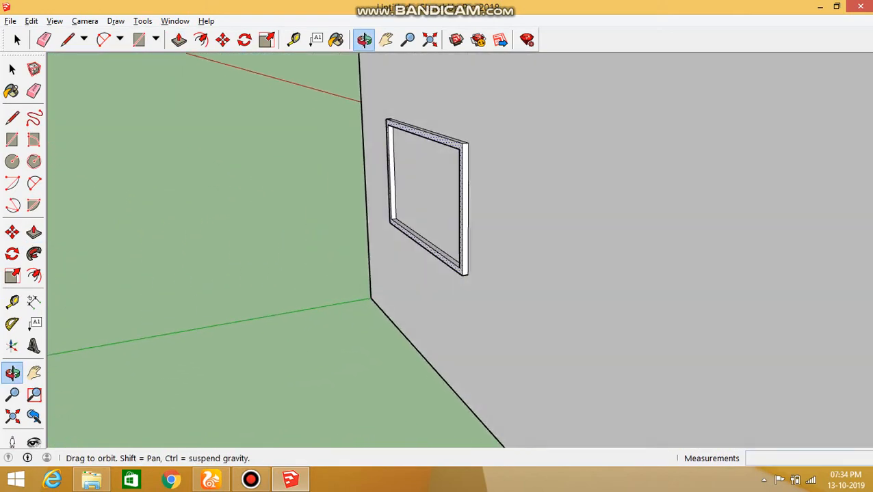
pyautogui.scroll(2, 403, 171)
pyautogui.moveTo(410, 180); pyautogui.dragTo(619, 212, button='middle')
pyautogui.scroll(-3, 520, 205)
pyautogui.scroll(-1, 506, 209)
pyautogui.scroll(-2, 520, 205)
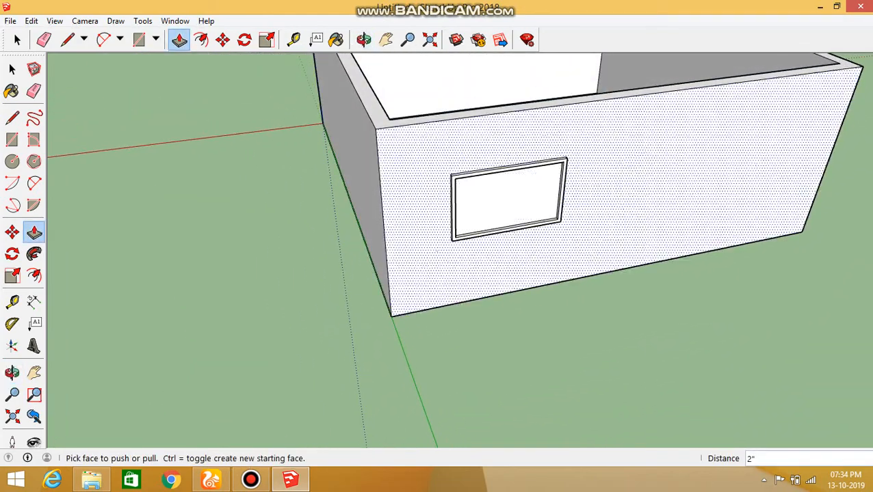
# - Draw a second rectangle about 8' 11" by 5' 6" beside the window and offset its edges inward about 9"
pyautogui.click(139, 39)
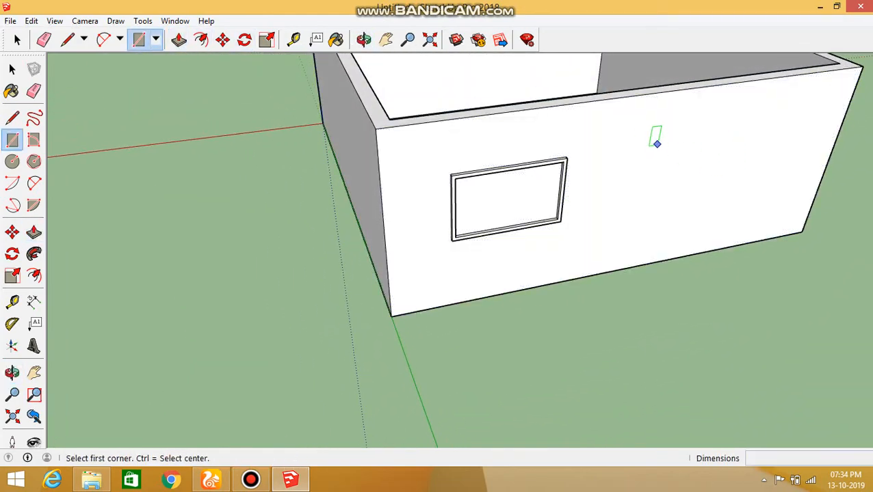
pyautogui.click(654, 138)
pyautogui.click(775, 207)
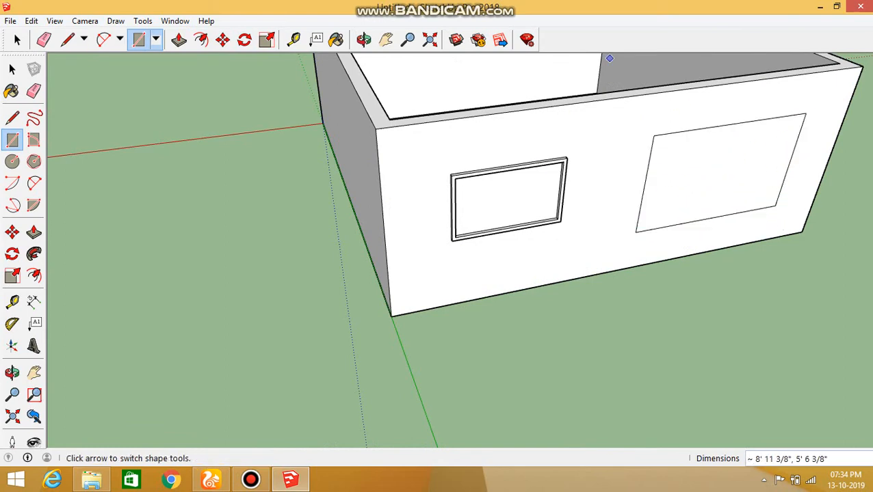
pyautogui.press('f')
pyautogui.click(703, 128)
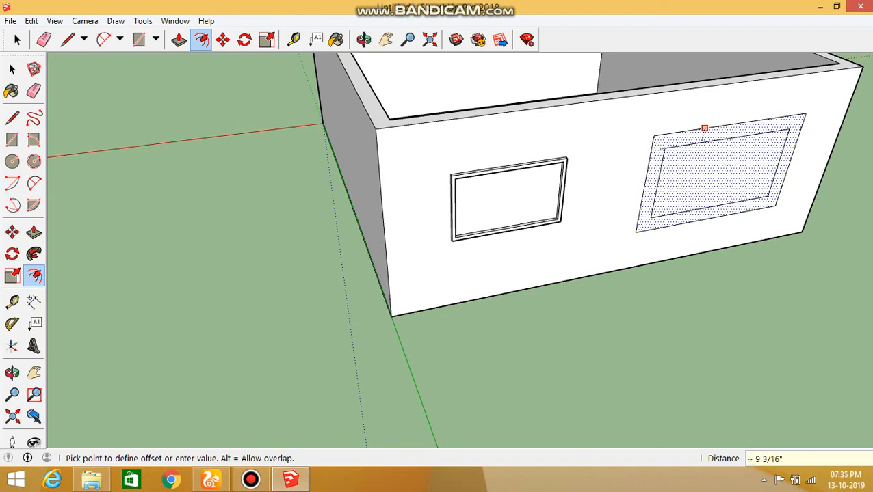
pyautogui.click(702, 141)
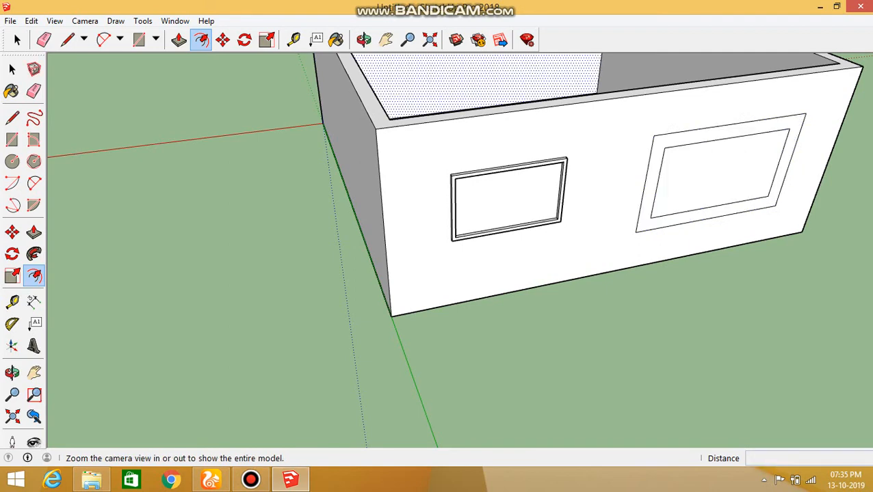
# - Extrude the second rectangle's border outward from the wall, and pull its inner panel out about 5' 1"
pyautogui.click(178, 40)
pyautogui.click(658, 171)
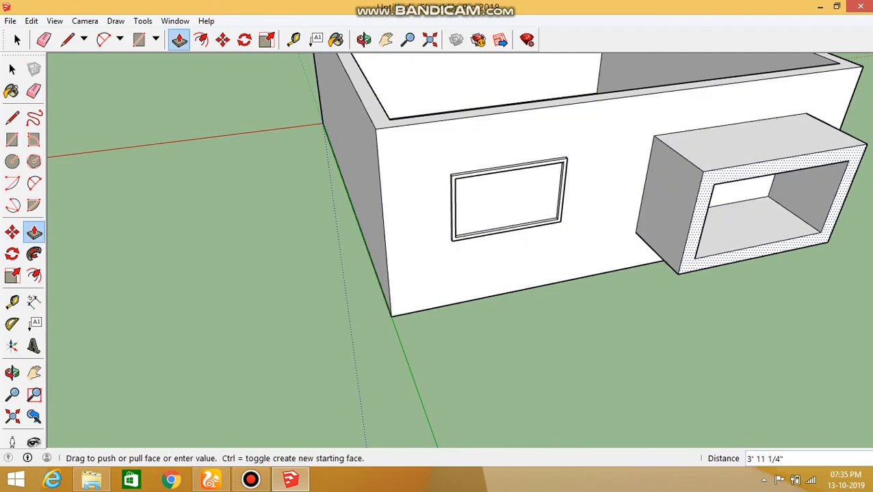
pyautogui.click(692, 193)
pyautogui.click(726, 179)
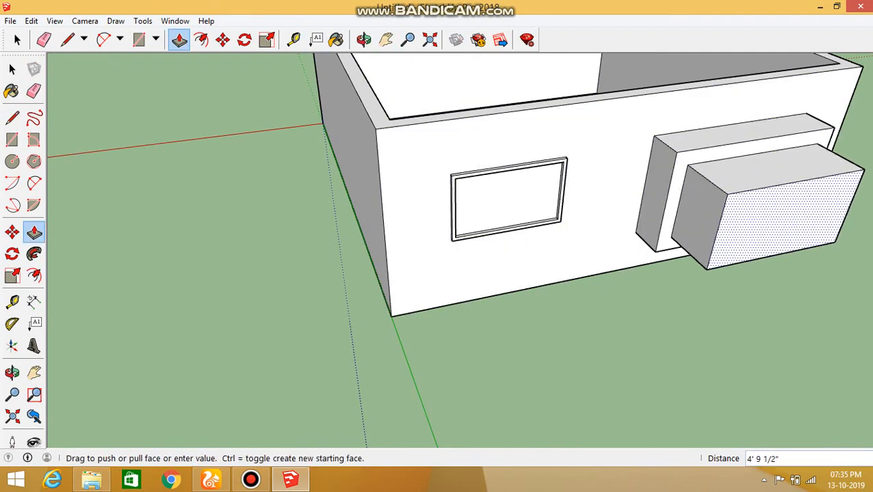
pyautogui.click(787, 222)
pyautogui.scroll(-4, 506, 198)
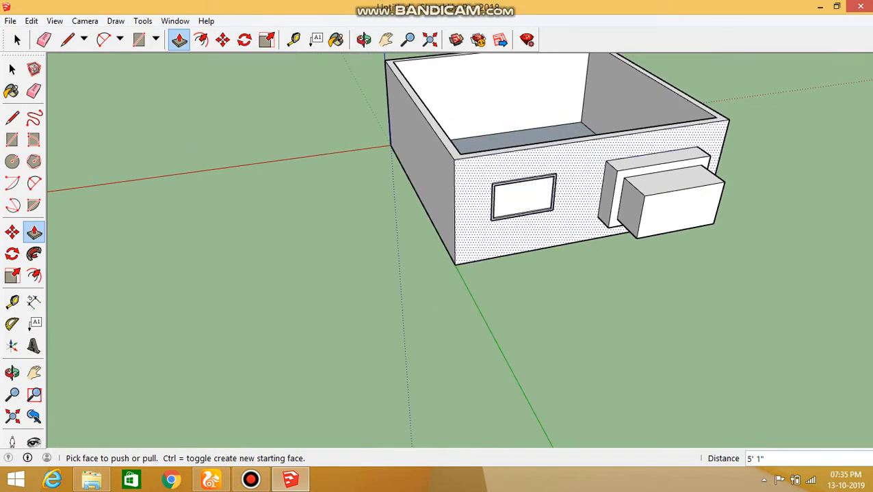
pyautogui.scroll(3, 506, 198)
pyautogui.scroll(-5, 374, 143)
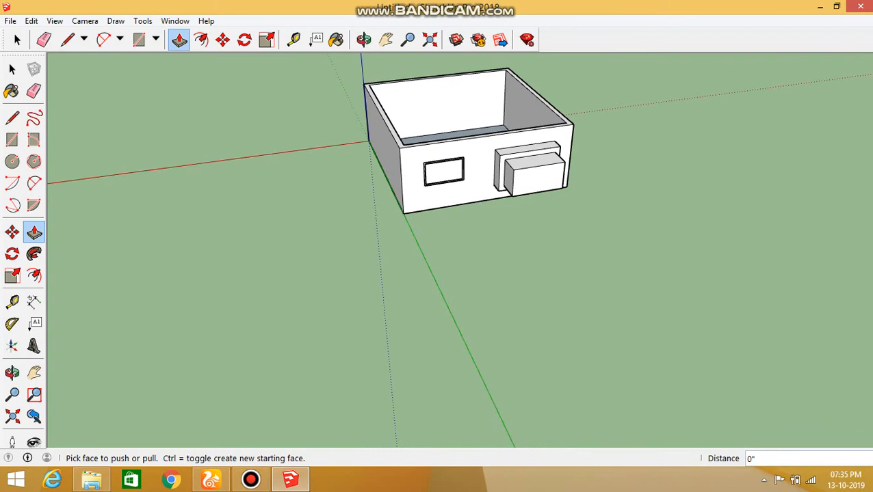
# - Select the whole room with its window shapes and delete it
pyautogui.click(17, 40)
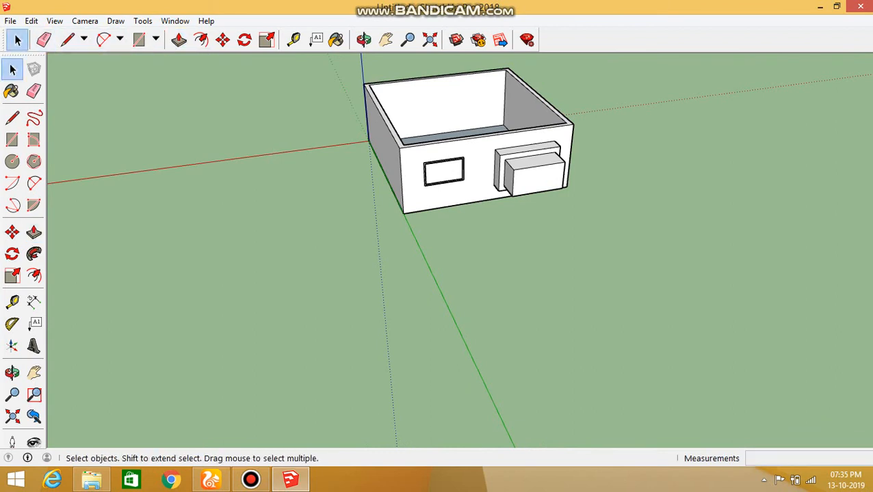
pyautogui.moveTo(157, 287); pyautogui.dragTo(158, 287)
pyautogui.press('Delete')
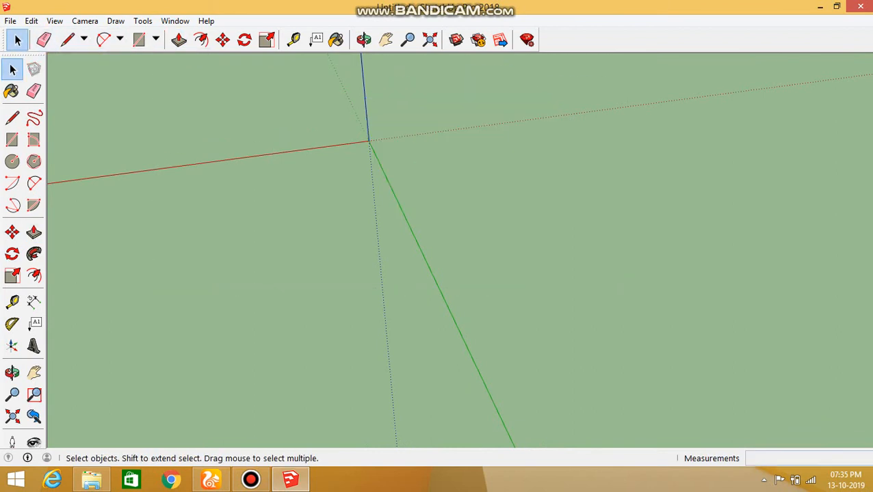
# - Draw a wide two-point arc across the green axis on the ground with a bulge of about 25'
pyautogui.click(119, 40)
pyautogui.click(140, 74)
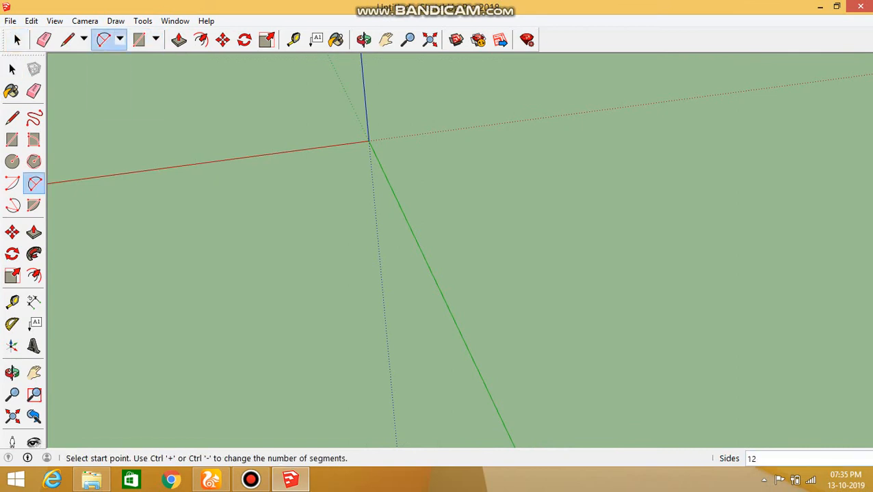
pyautogui.click(239, 271)
pyautogui.click(657, 227)
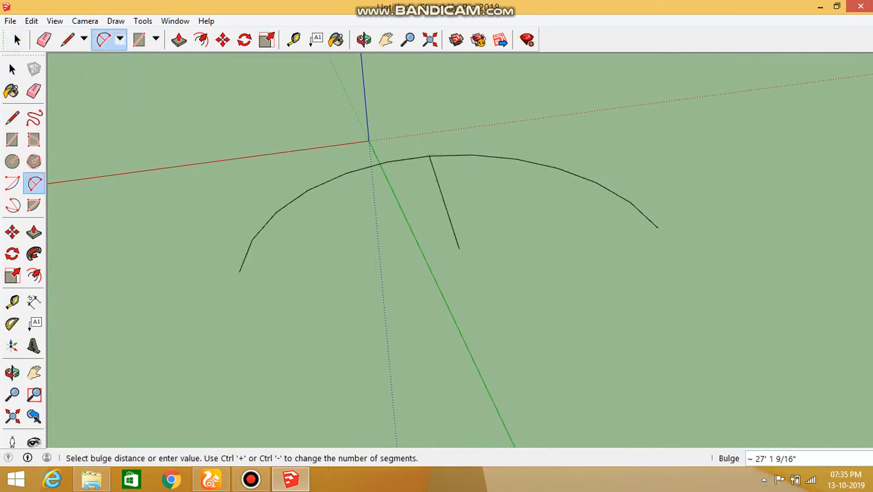
pyautogui.click(431, 162)
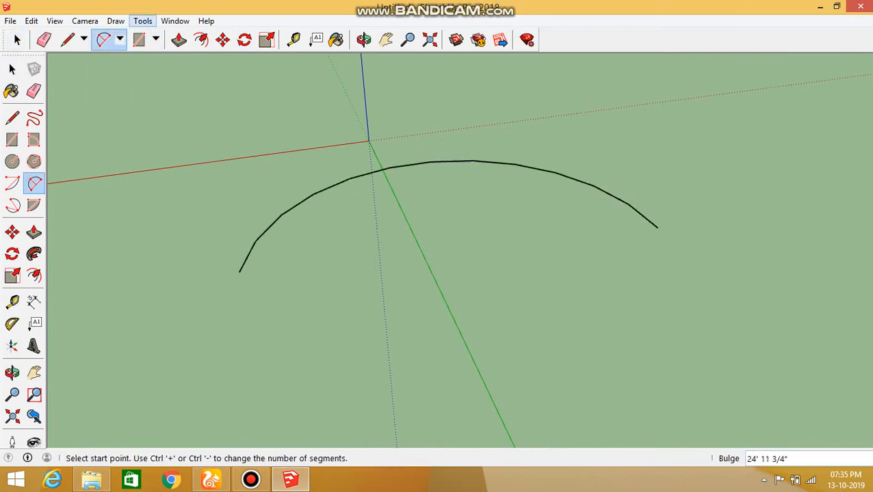
pyautogui.click(156, 39)
pyautogui.click(158, 90)
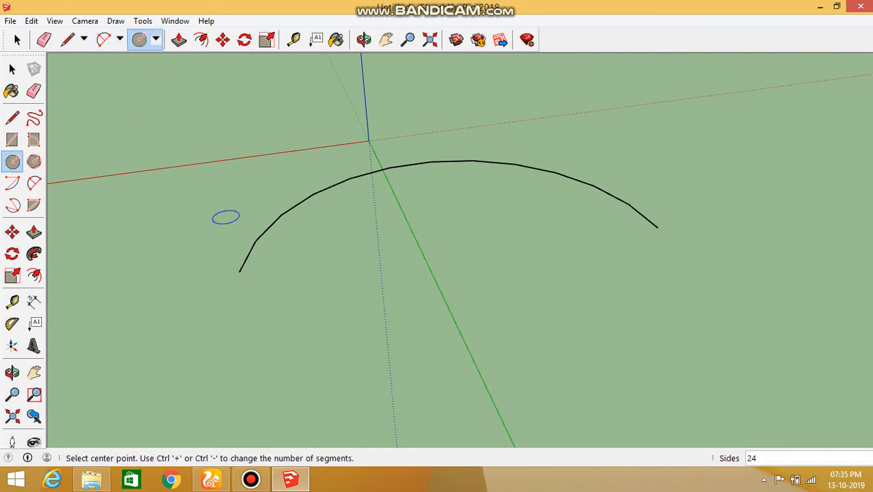
pyautogui.click(239, 272)
pyautogui.scroll(3, 240, 273)
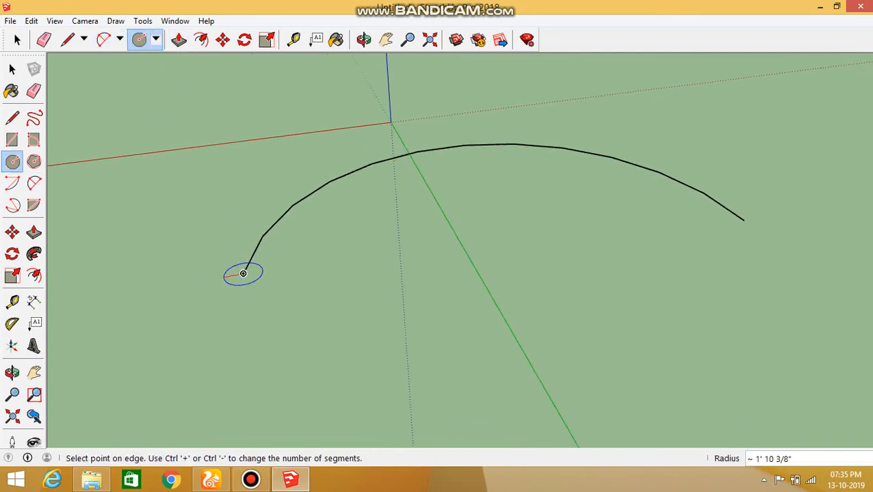
pyautogui.press('Escape')
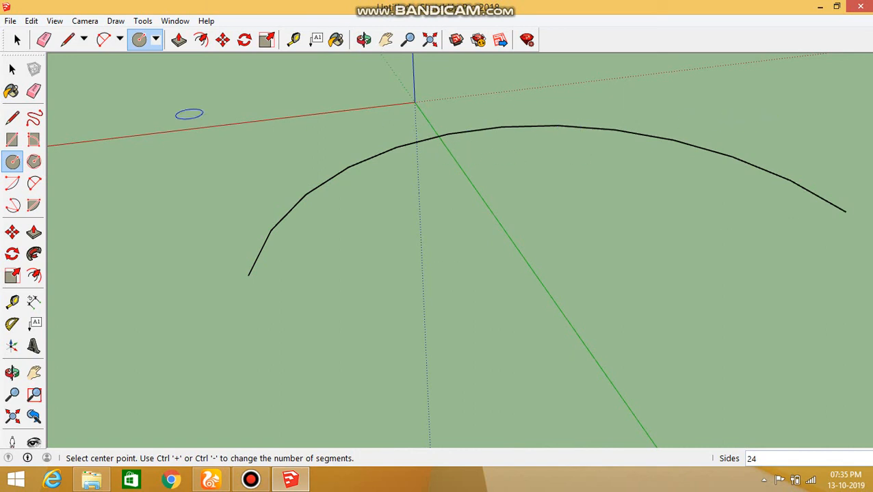
# - Select the arc on the ground and delete it
pyautogui.press('space')
pyautogui.moveTo(556, 125); pyautogui.dragTo(303, 261)
pyautogui.press('Delete')
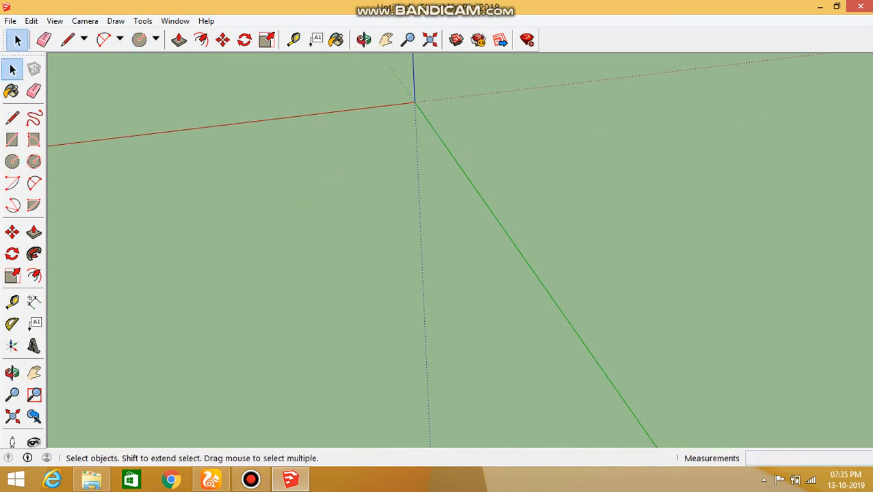
pyautogui.click(84, 21)
pyautogui.moveTo(55, 21)
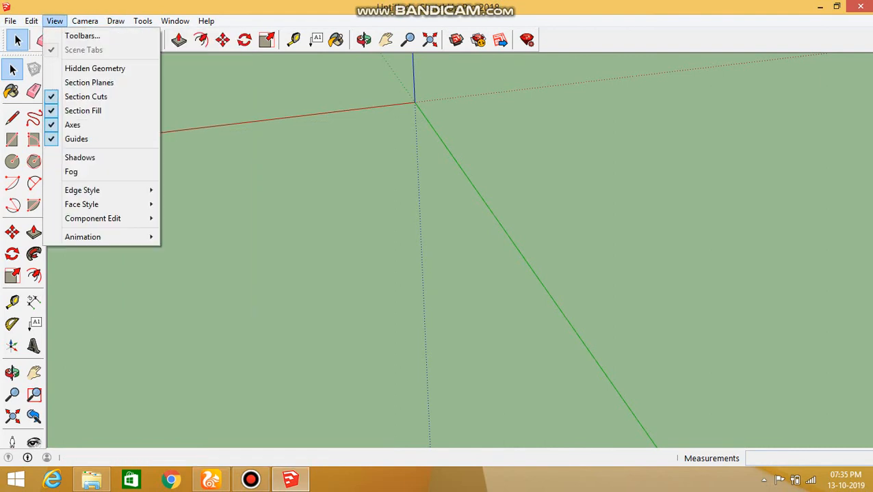
pyautogui.moveTo(142, 21)
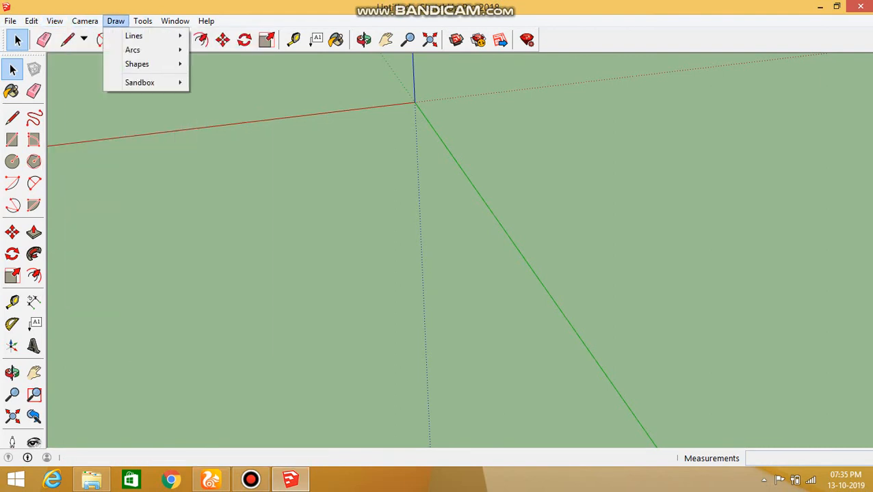
pyautogui.moveTo(84, 21)
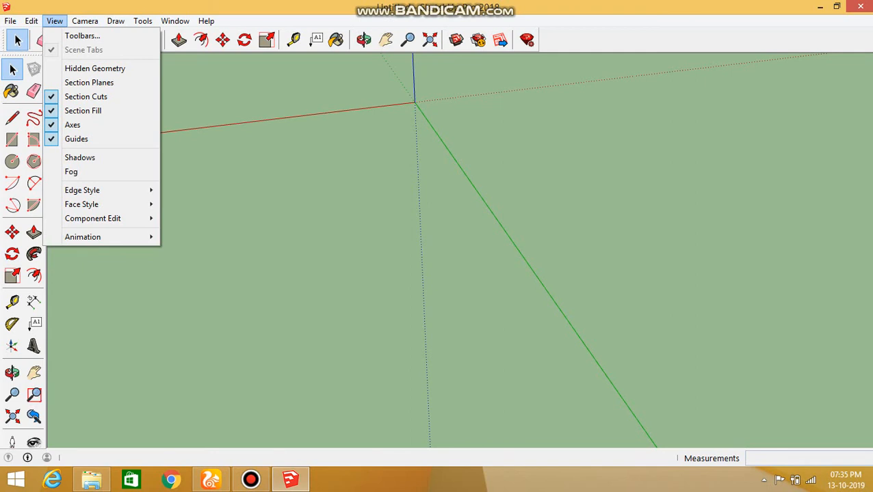
pyautogui.moveTo(115, 21)
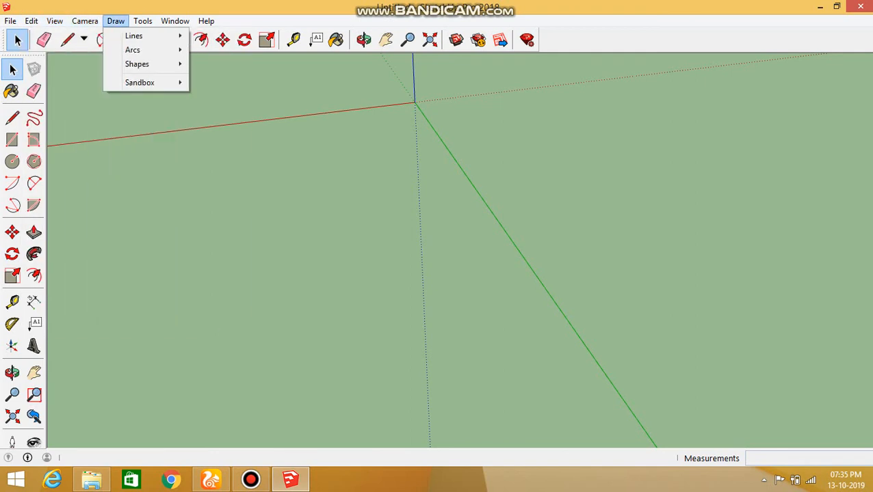
pyautogui.moveTo(175, 21)
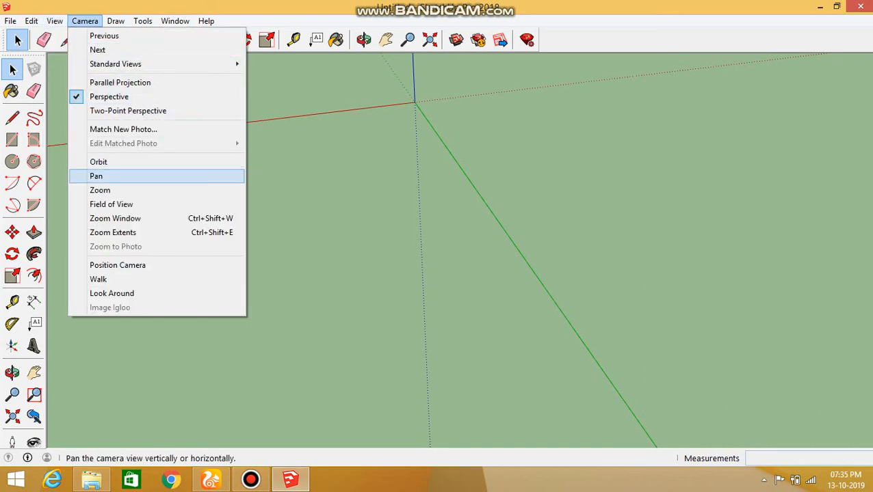
pyautogui.click(250, 479)
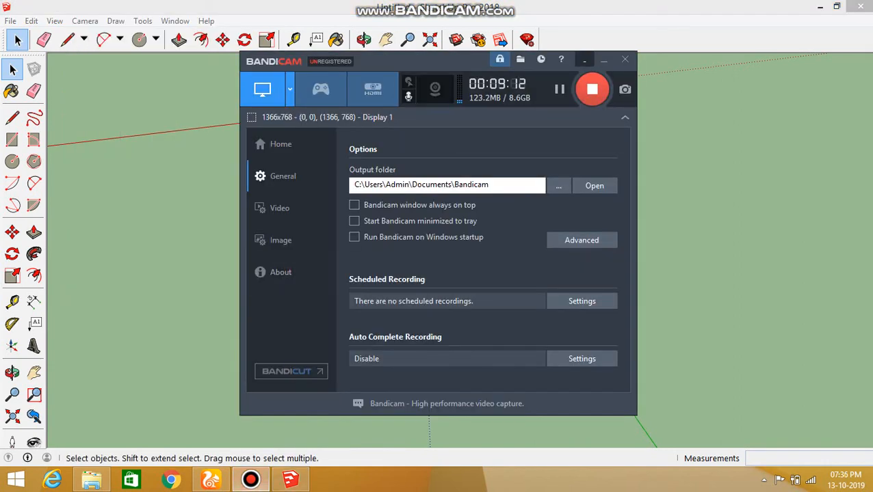
pyautogui.click(603, 59)
pyautogui.click(31, 21)
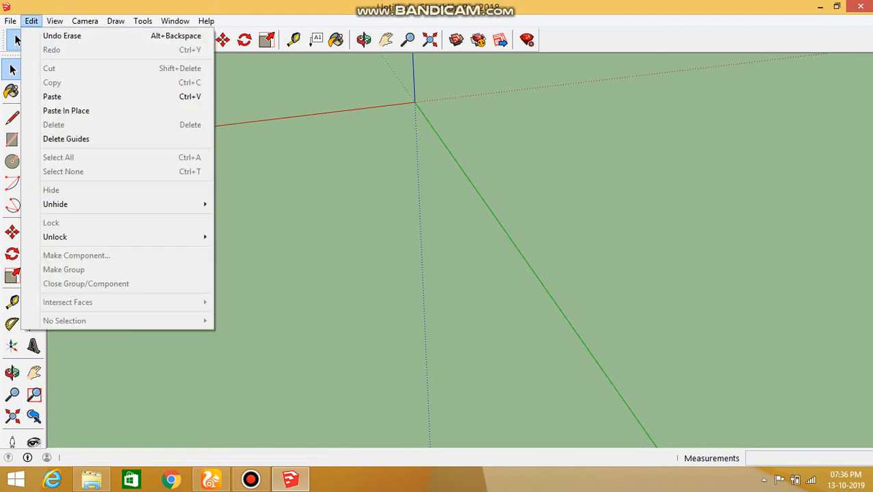
pyautogui.moveTo(55, 20)
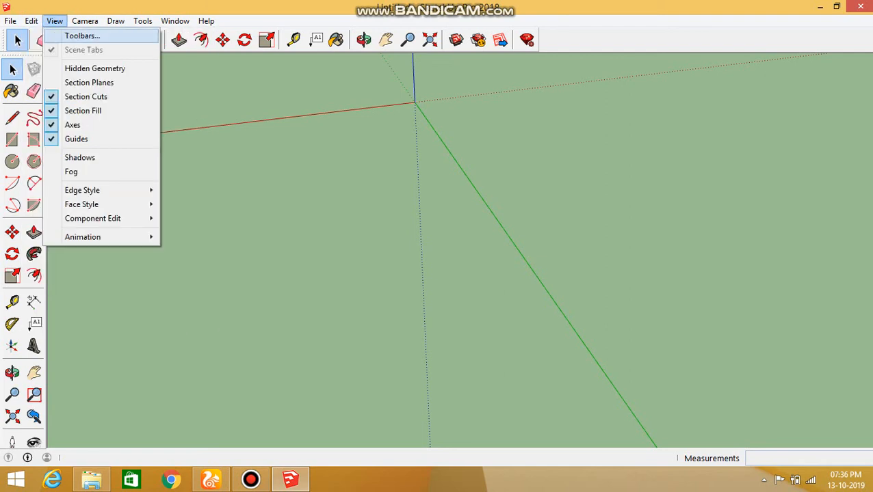
# - Enable the Views toolbar and switch the model to the Front view
pyautogui.click(83, 35)
pyautogui.scroll(-3, 389, 254)
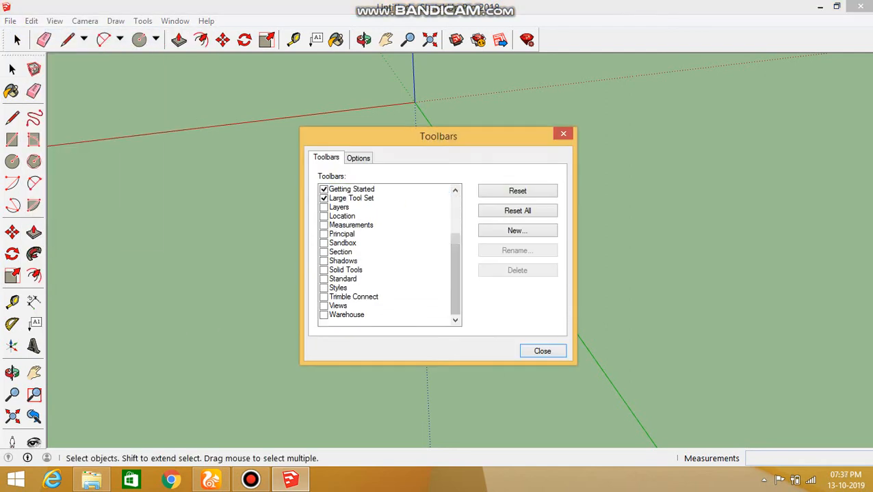
pyautogui.click(323, 305)
pyautogui.click(542, 351)
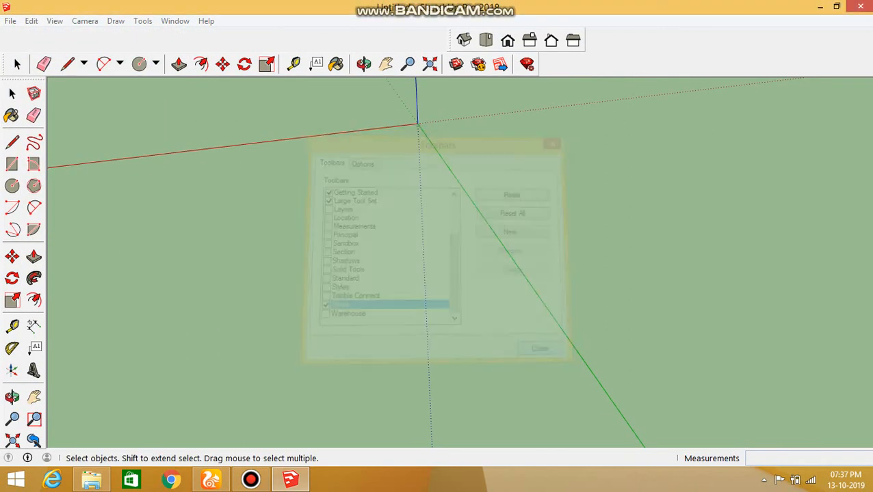
pyautogui.click(507, 41)
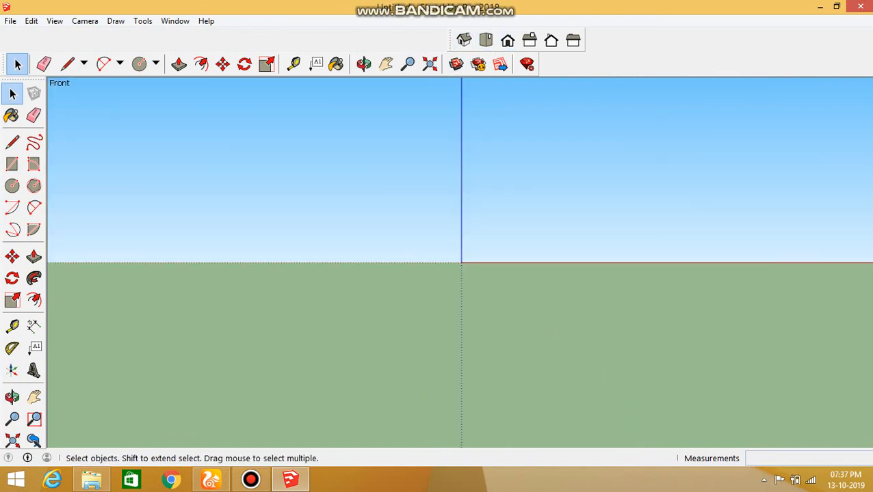
# - Draw an upright two-point arc from the origin along the red axis with a bulge of about 17'
pyautogui.click(103, 64)
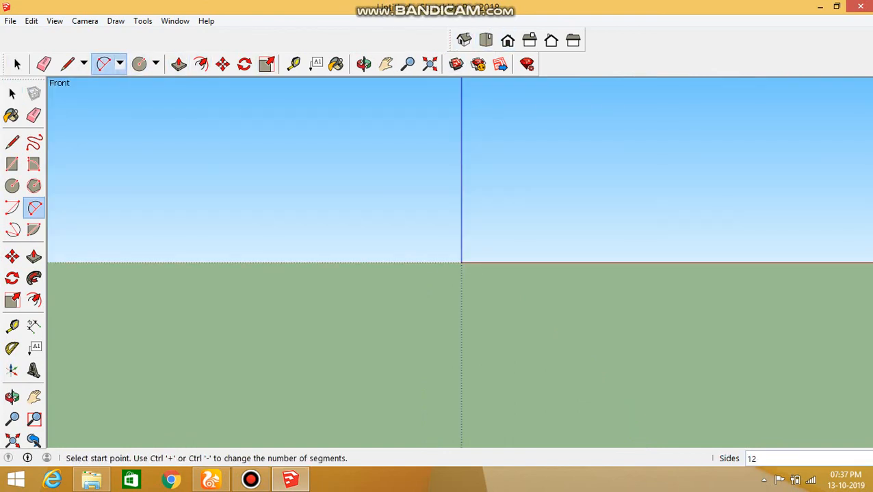
pyautogui.click(460, 262)
pyautogui.click(650, 262)
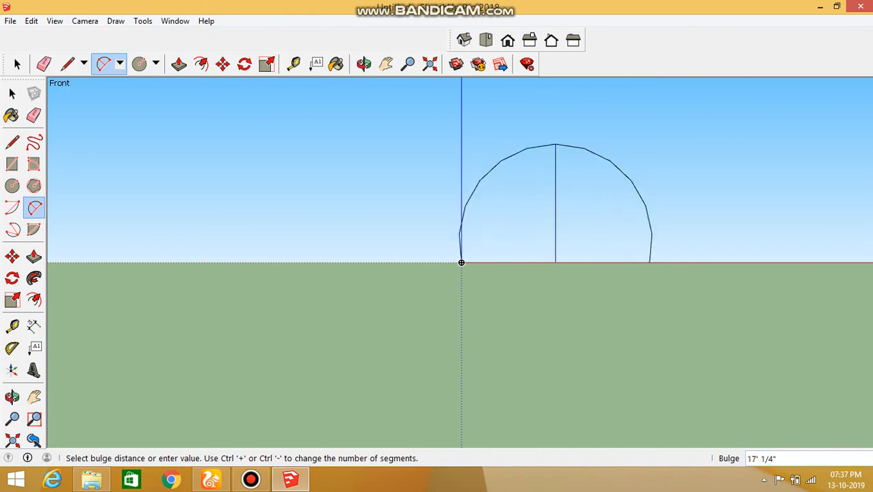
pyautogui.click(556, 148)
pyautogui.scroll(-3, 524, 217)
pyautogui.moveTo(524, 218); pyautogui.dragTo(451, 273, button='middle')
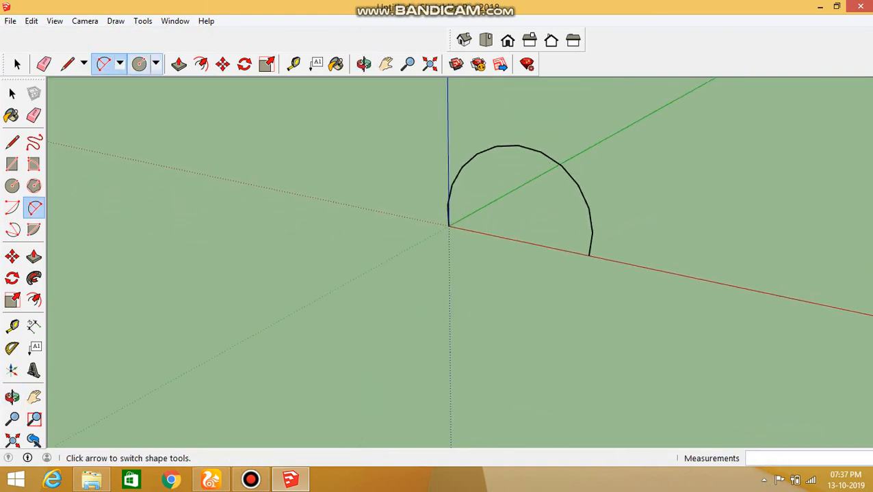
# - Draw a small circle flat on the ground, centred on the arc's endpoint at the origin
pyautogui.click(156, 63)
pyautogui.click(161, 114)
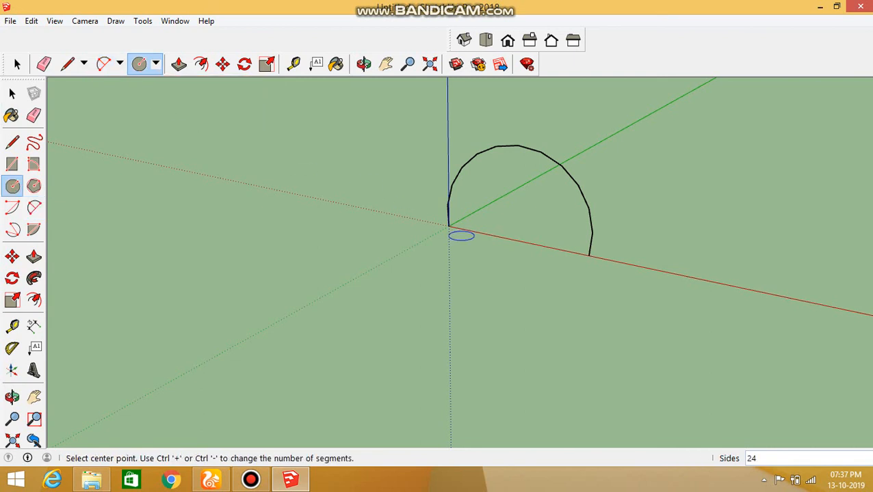
pyautogui.click(448, 226)
pyautogui.scroll(5, 456, 231)
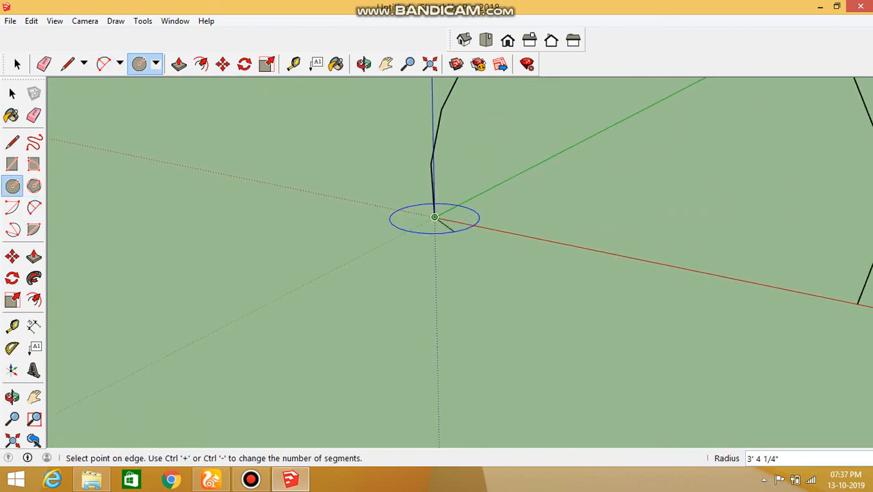
pyautogui.click(445, 229)
pyautogui.scroll(-4, 432, 215)
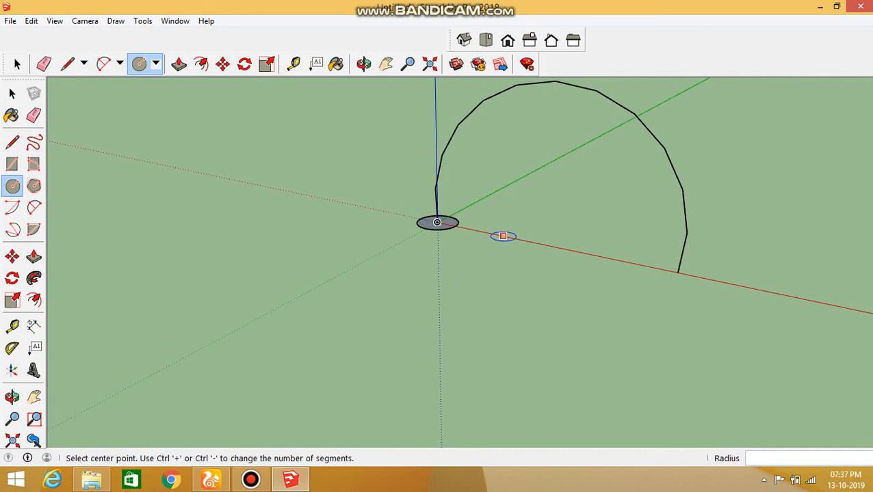
# - Undo the circle at the origin and delete the upright arc
pyautogui.scroll(4, 437, 224)
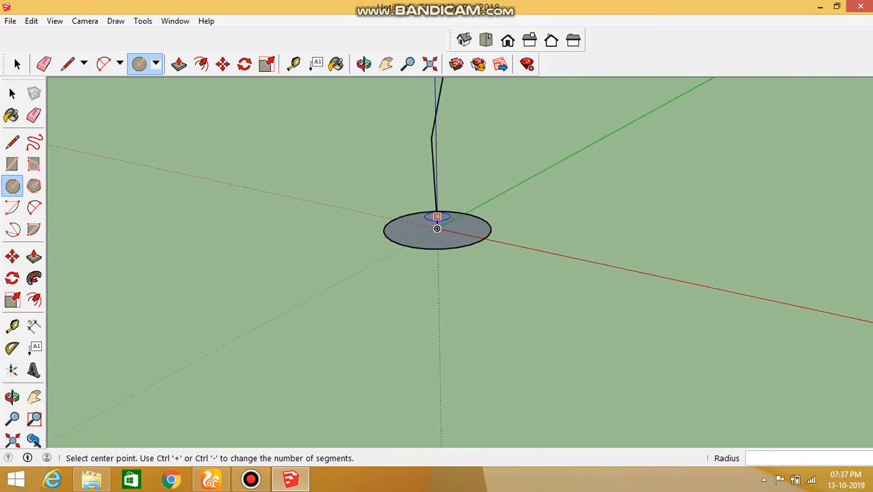
pyautogui.scroll(-3, 438, 227)
pyautogui.scroll(2, 439, 224)
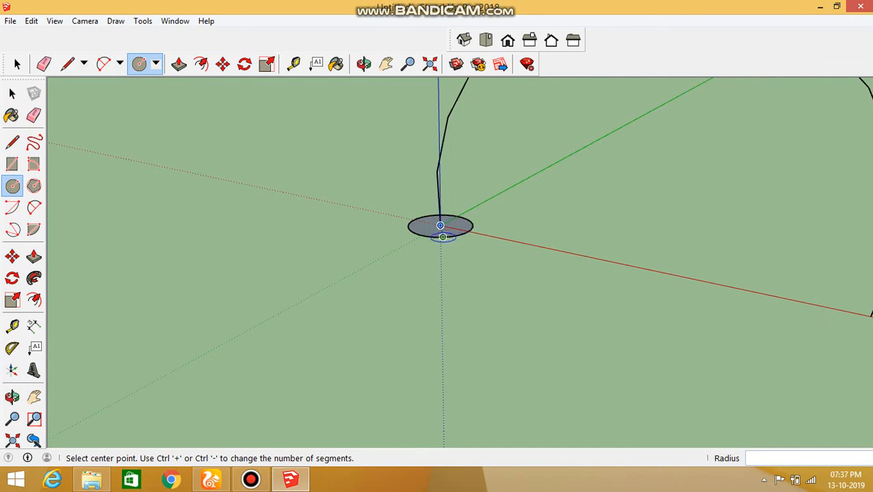
pyautogui.scroll(-2, 441, 232)
pyautogui.scroll(1, 454, 236)
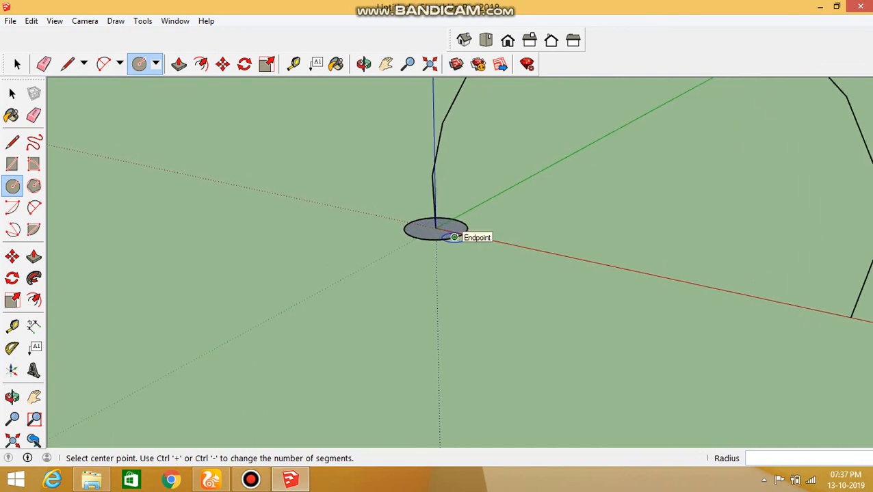
pyautogui.scroll(-3, 438, 227)
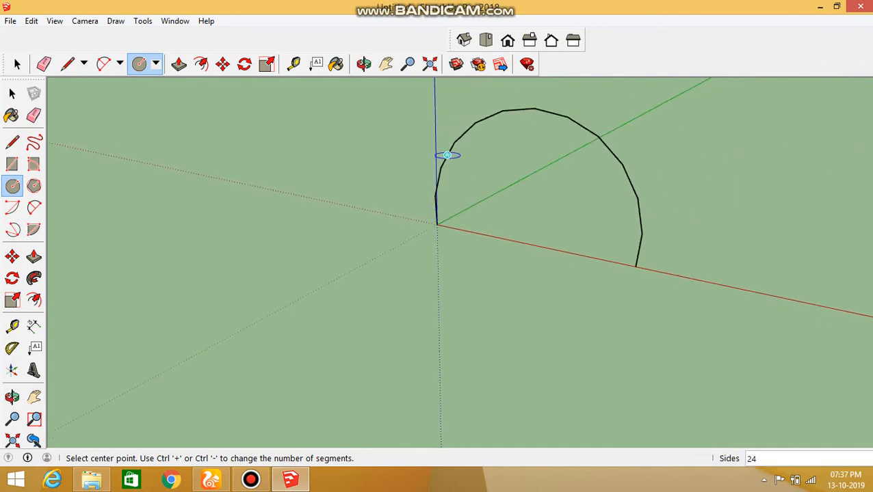
pyautogui.click(17, 63)
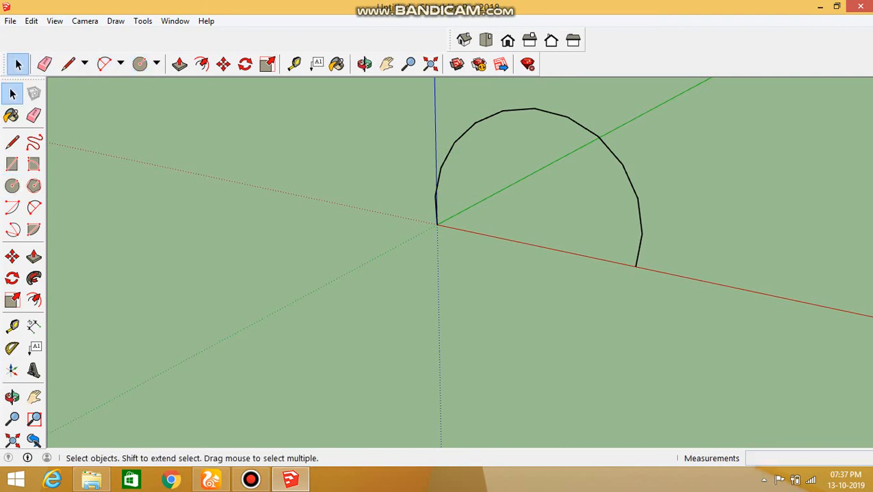
pyautogui.press('Delete')
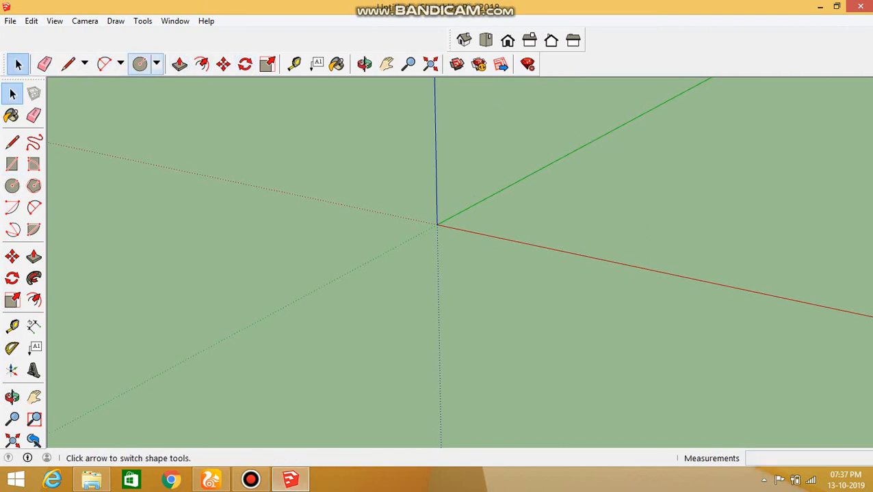
# - Start a new circle on the ground at the origin with the Circle tool
pyautogui.click(156, 63)
pyautogui.click(165, 114)
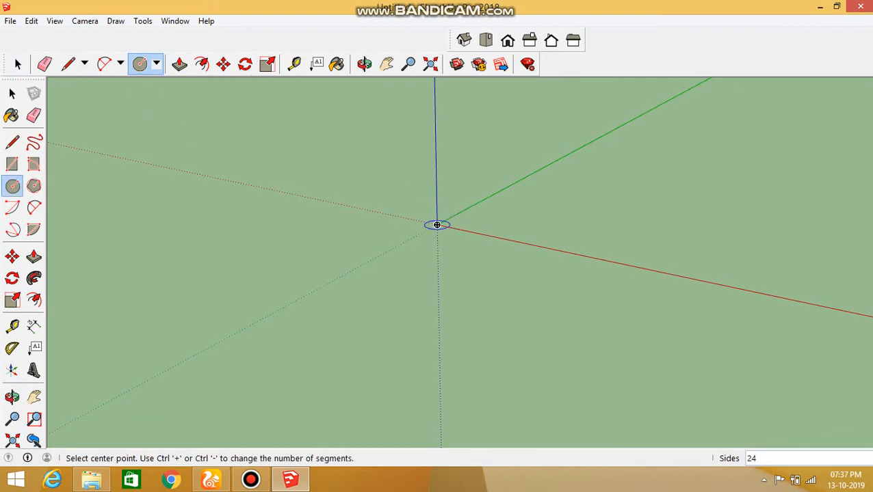